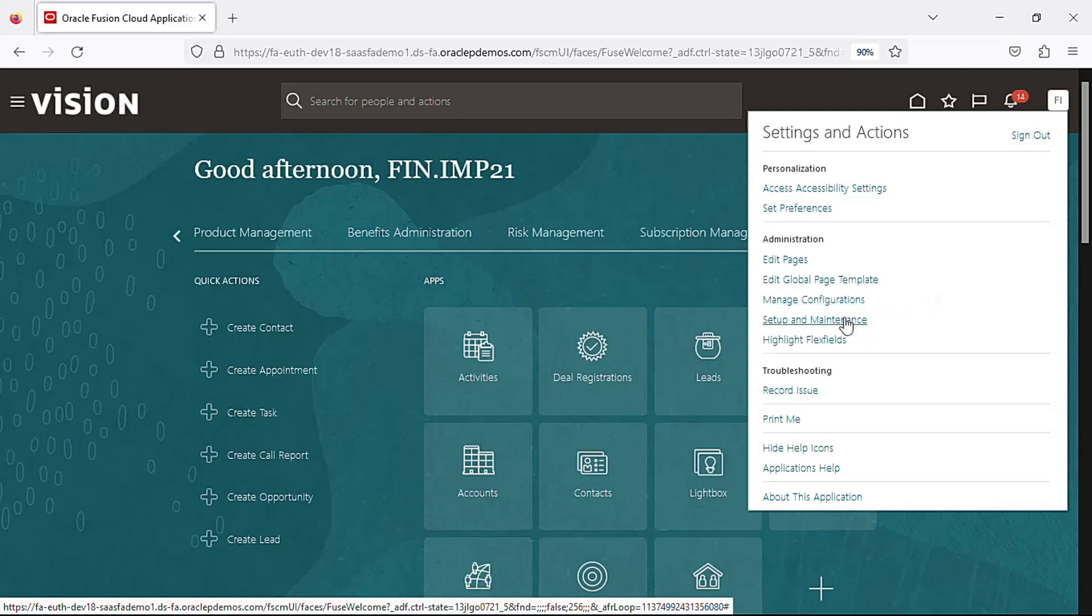
Open Setup and Maintenance, show all Payables tasks, and open the Manage Payables Calendars task
left_click(846, 321)
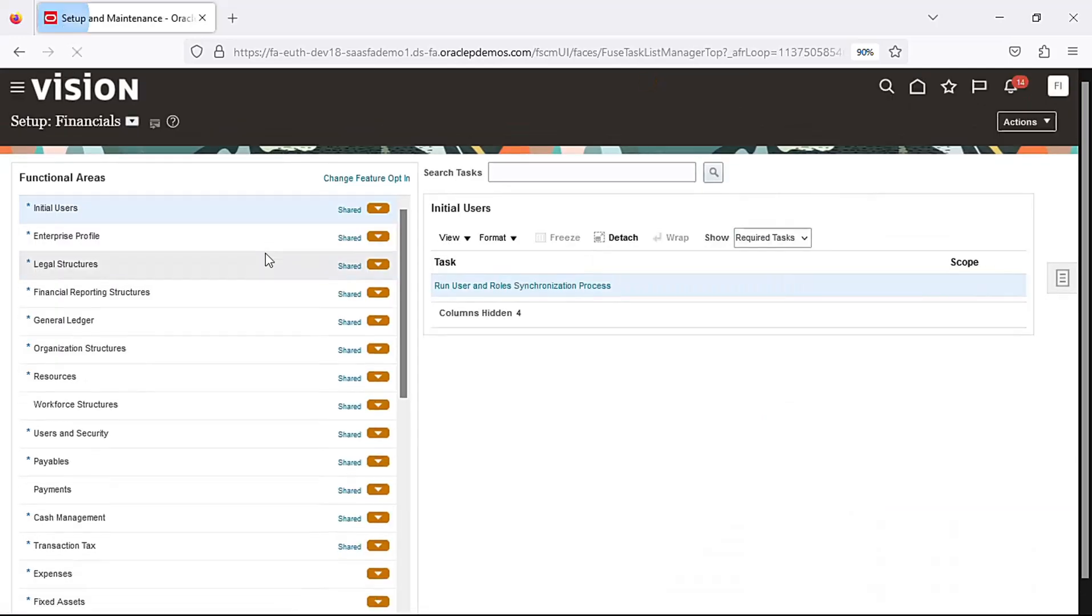
left_click(158, 469)
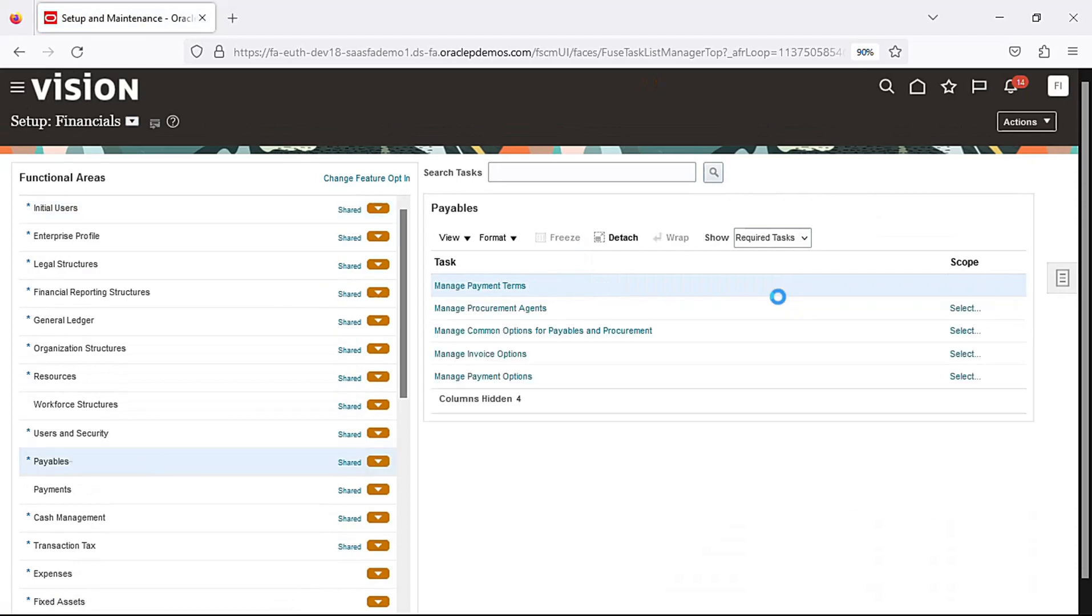
left_click(805, 238)
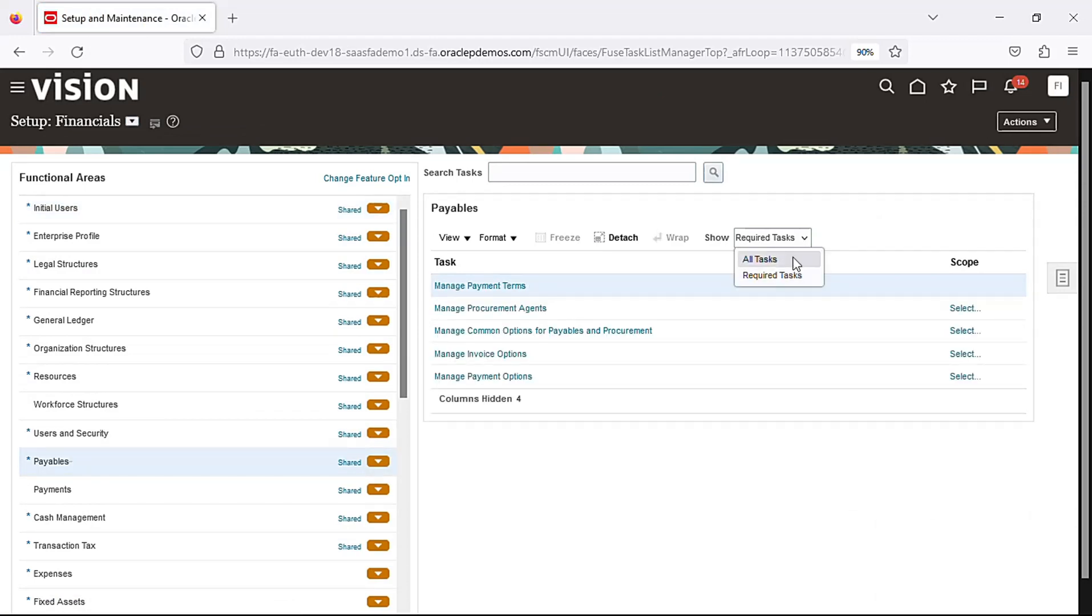
left_click(793, 258)
left_click(593, 332)
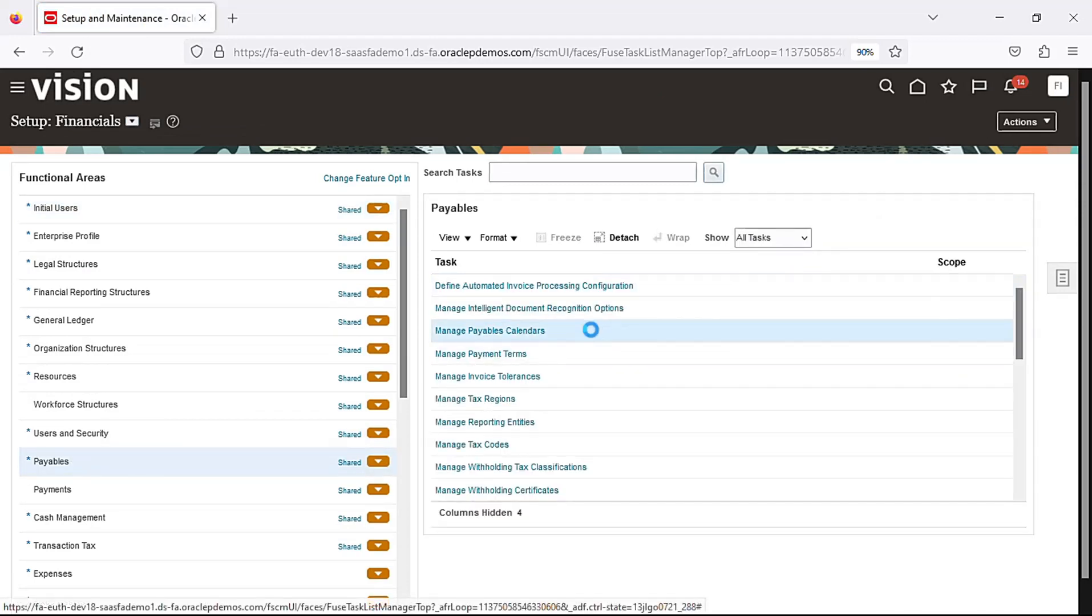
left_click(534, 333)
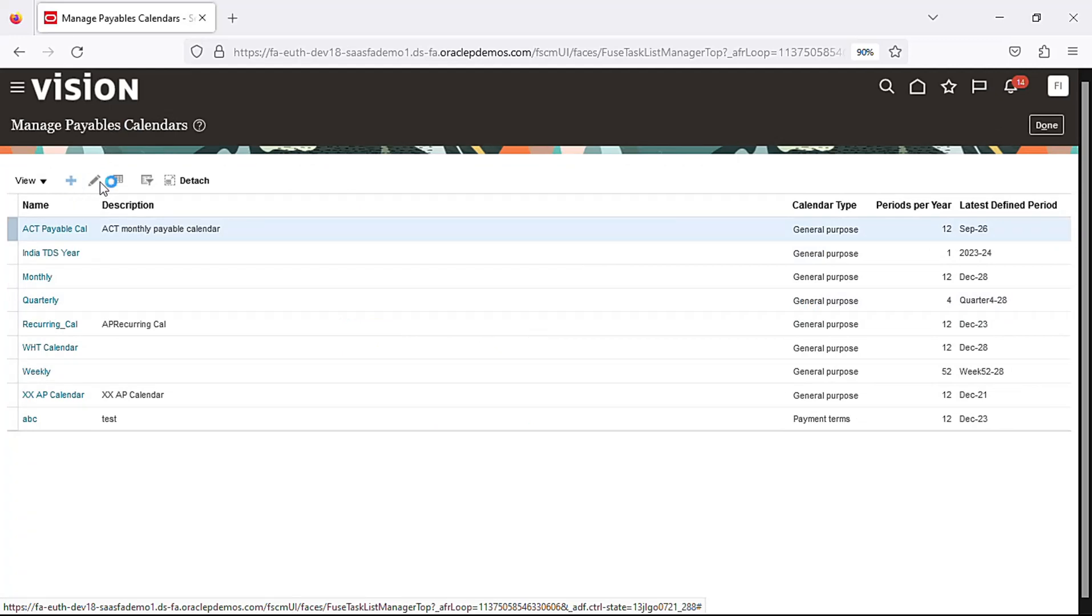
Create a new payables calendar named Test_Rec_Cal with the description Test_Rec_Cal
left_click(171, 184)
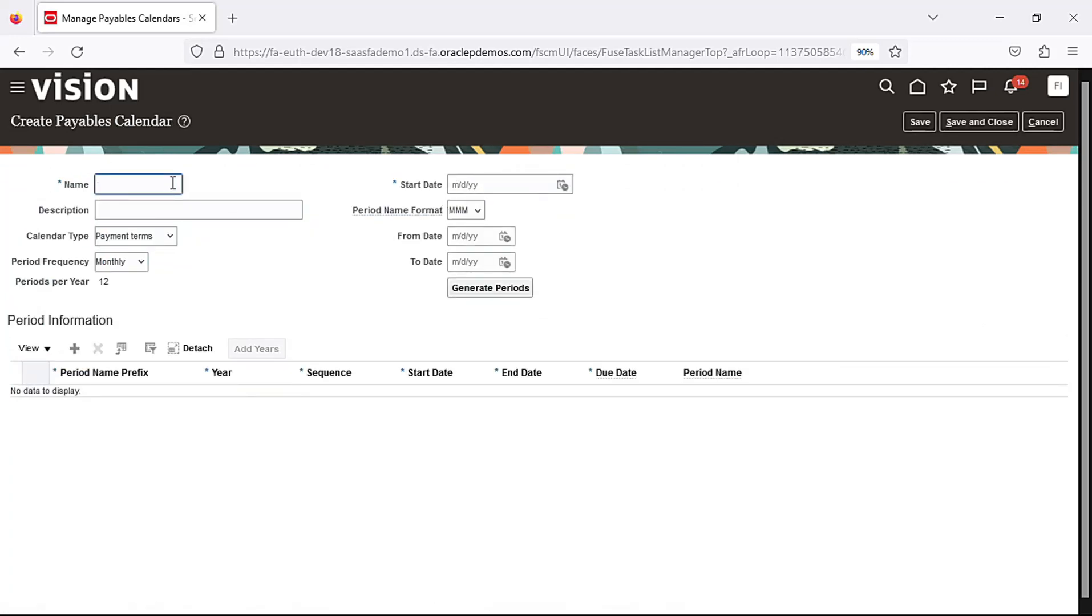
type("R")
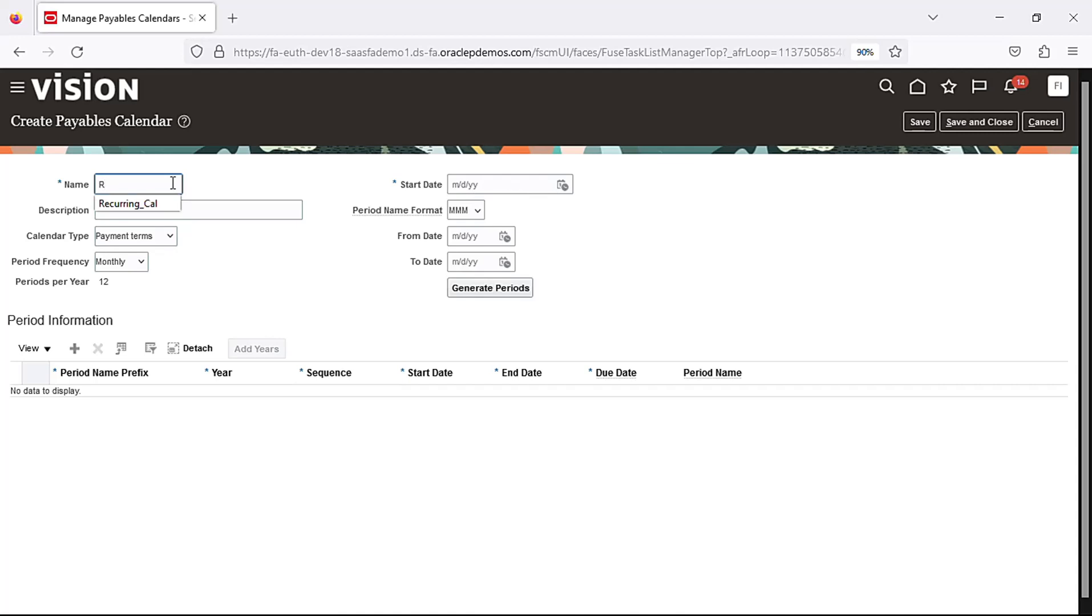
key("BackSpace")
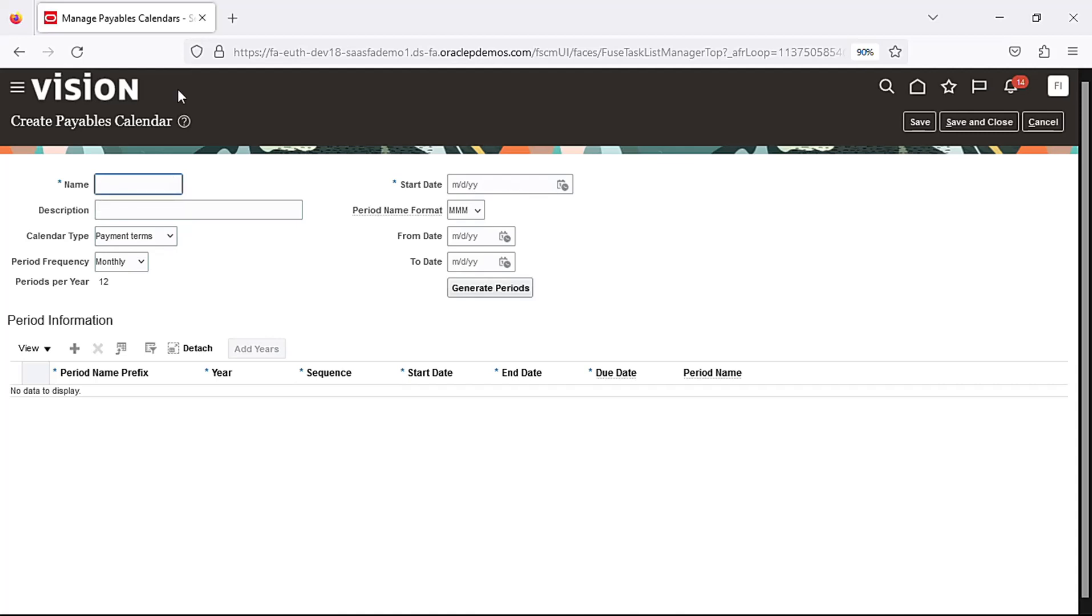
type("Test_Rec_Cal")
key("ctrl+a")
key("ctrl+c")
left_click(190, 212)
key("ctrl+v")
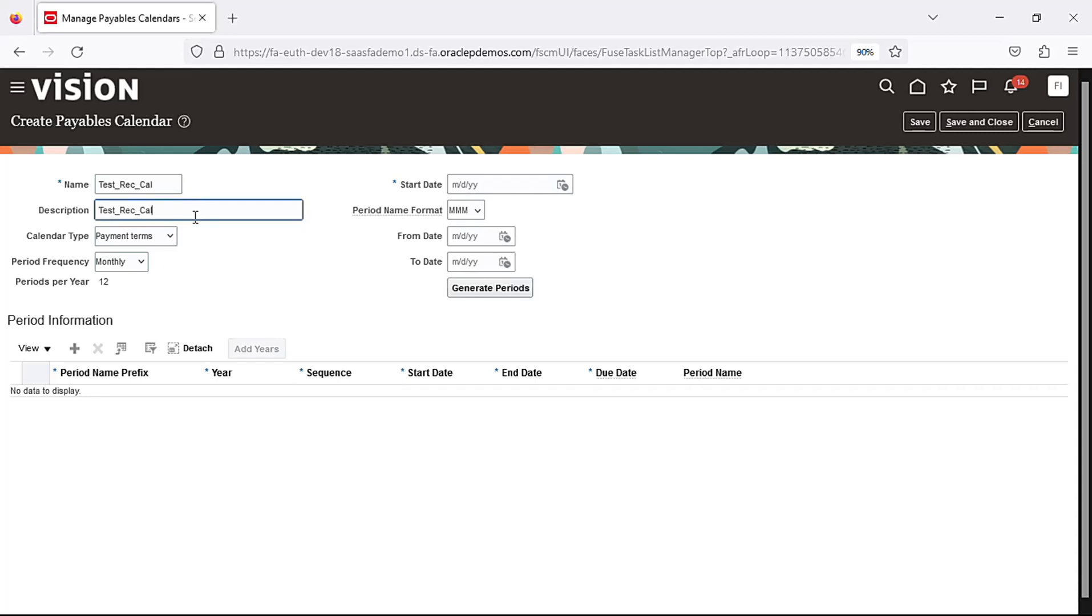
Set the calendar type to General purpose and the start date to 1/1/23
left_click(175, 240)
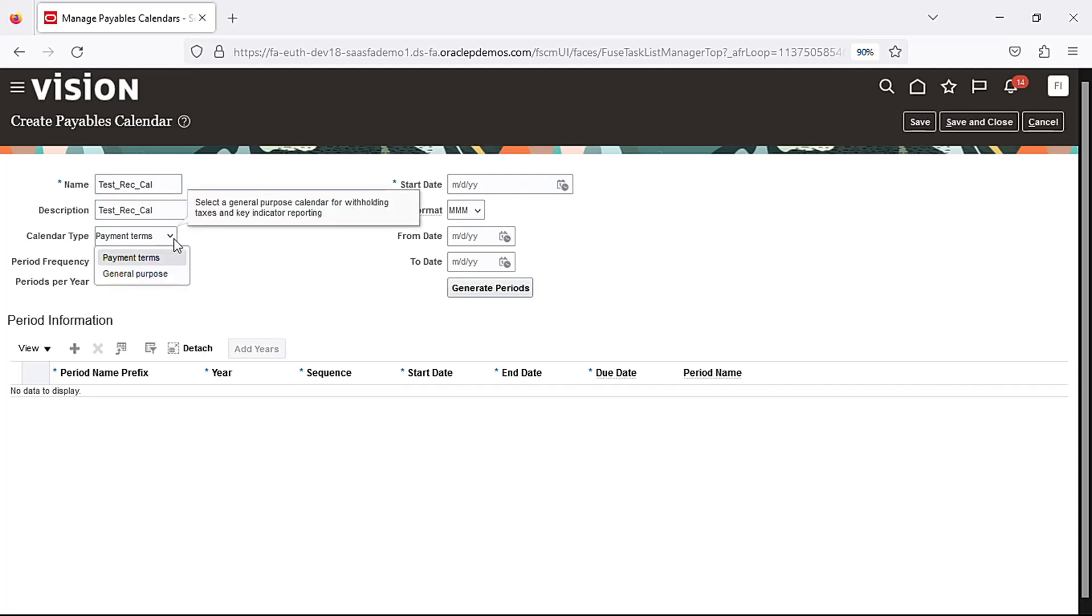
left_click(163, 276)
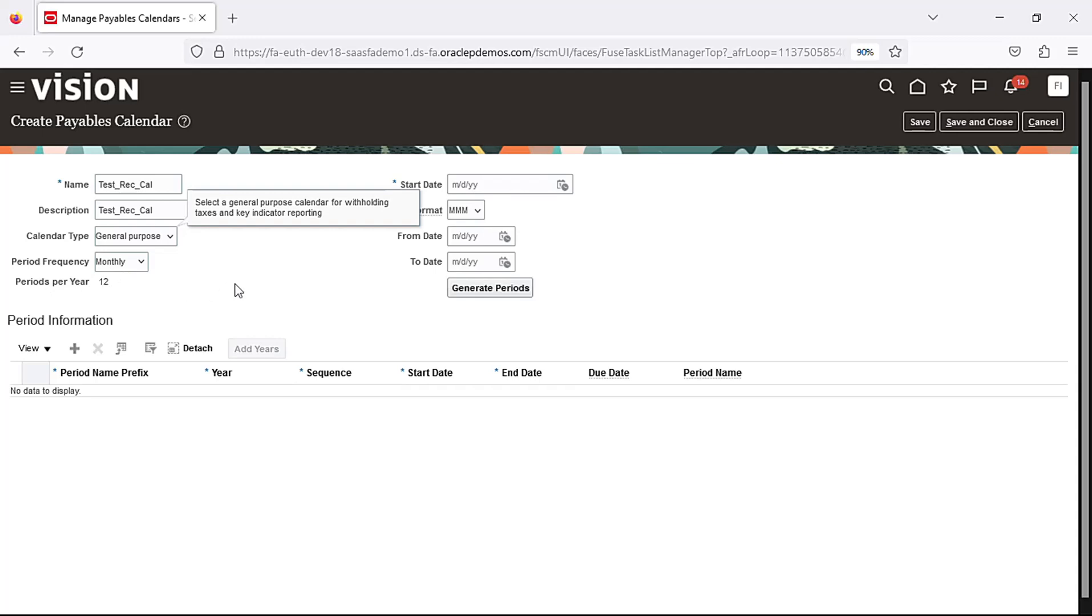
left_click(564, 188)
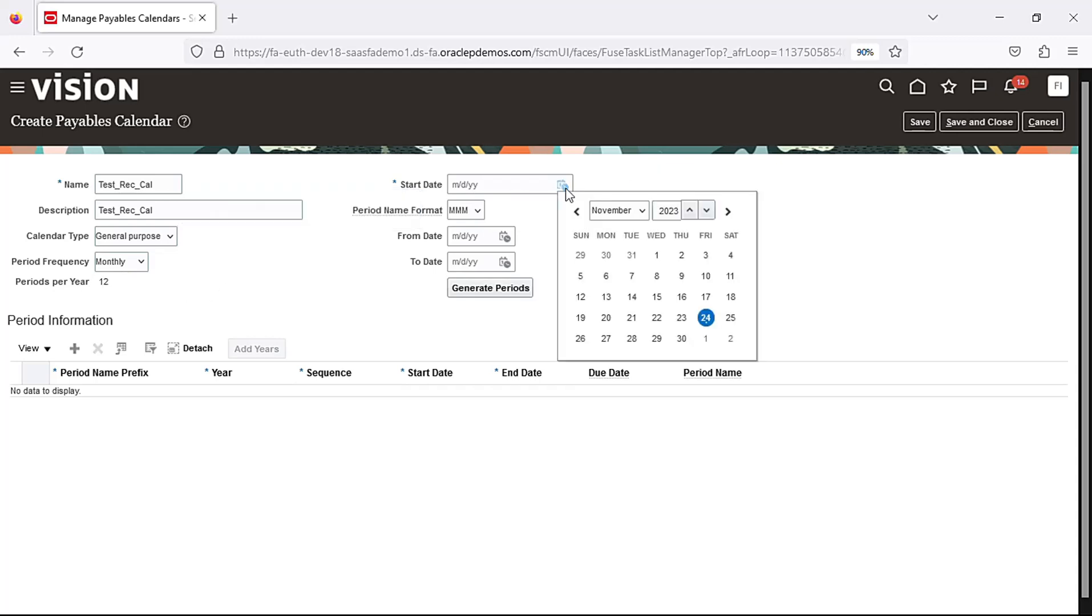
left_click(643, 220)
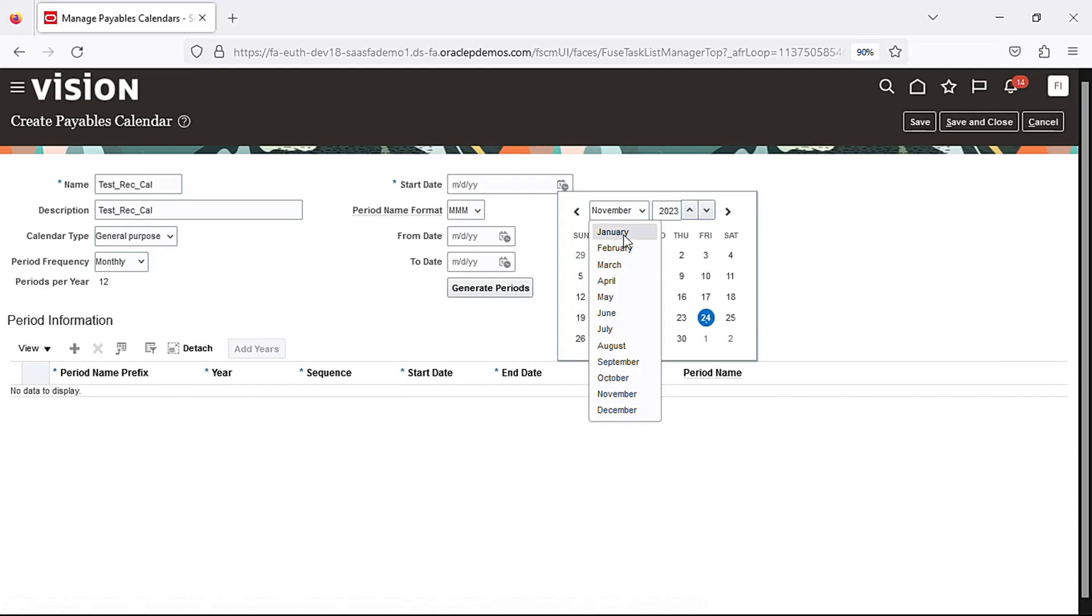
left_click(626, 236)
left_click(581, 255)
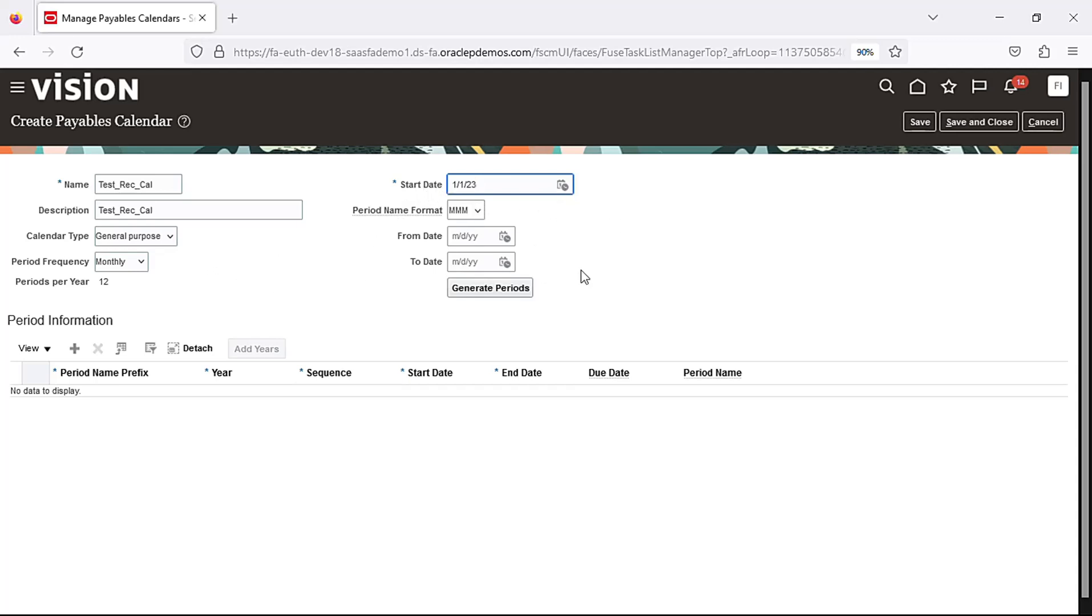
Generate the calendar periods and review the generated monthly periods
left_click(513, 294)
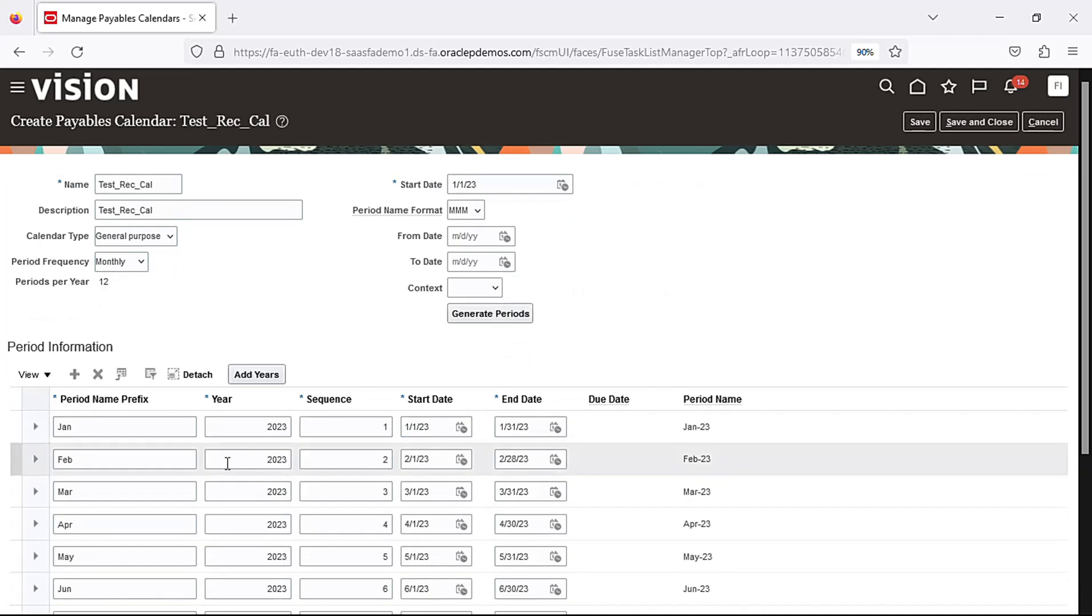
scroll(232, 445, "down", 3)
scroll(239, 489, "up", 3)
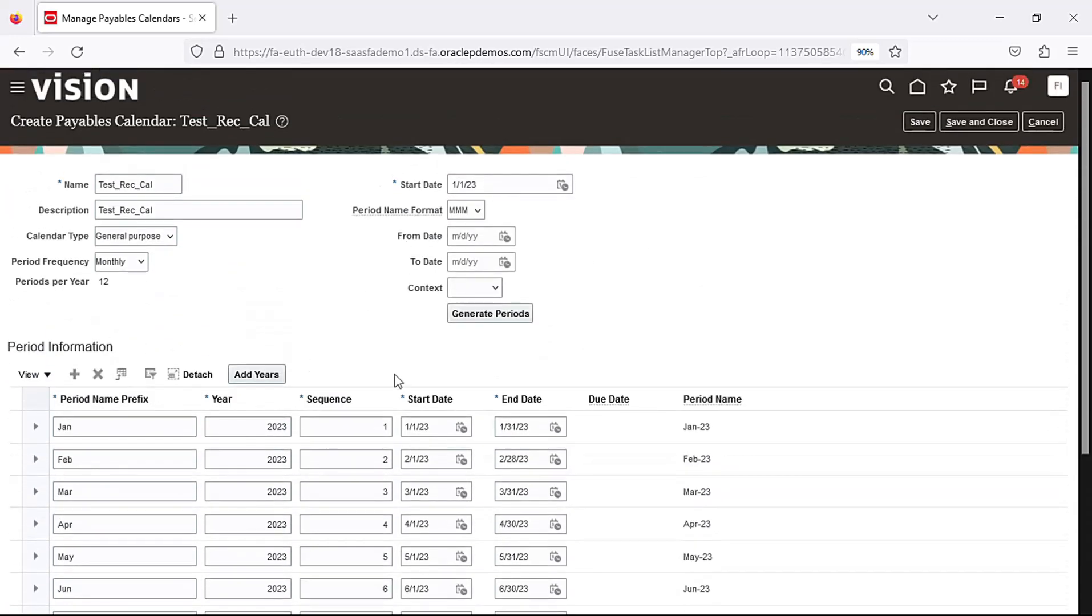
scroll(398, 381, "down", 3)
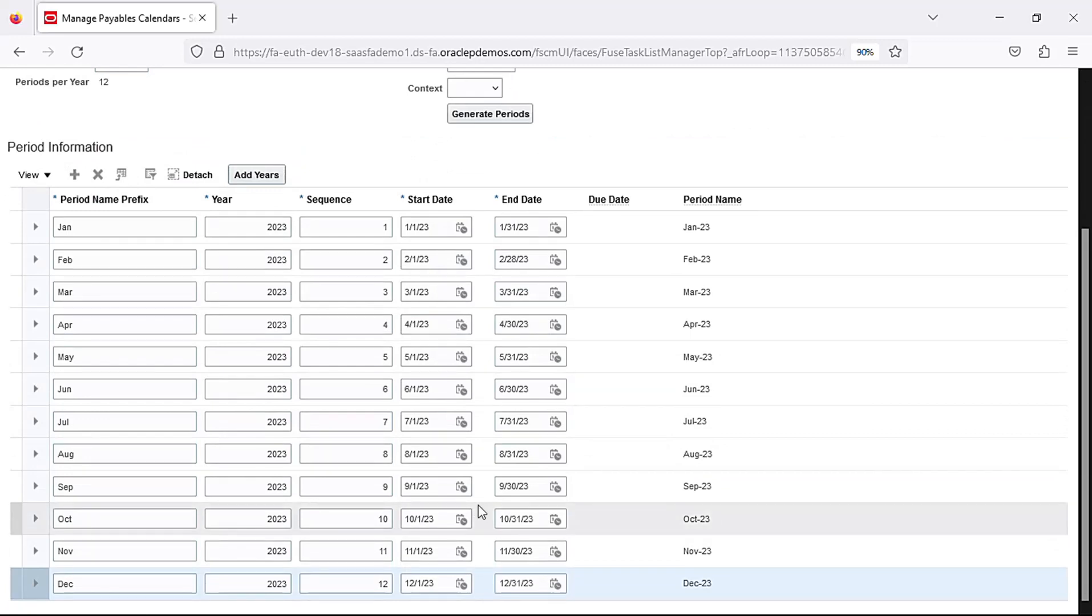
scroll(481, 512, "up", 4)
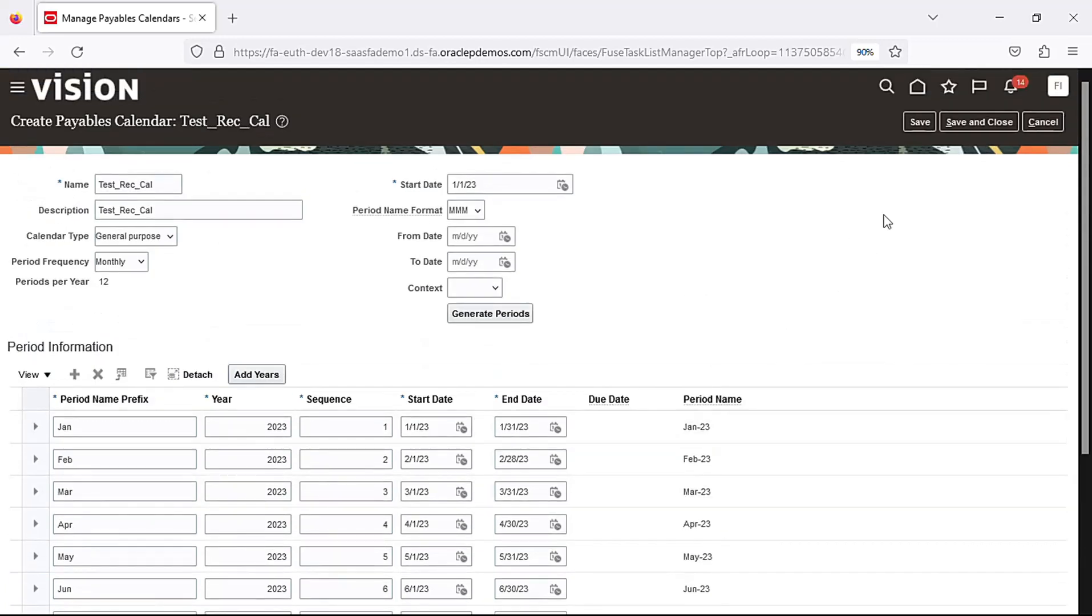
Save the calendar, close the page, and return to the home page
left_click(983, 126)
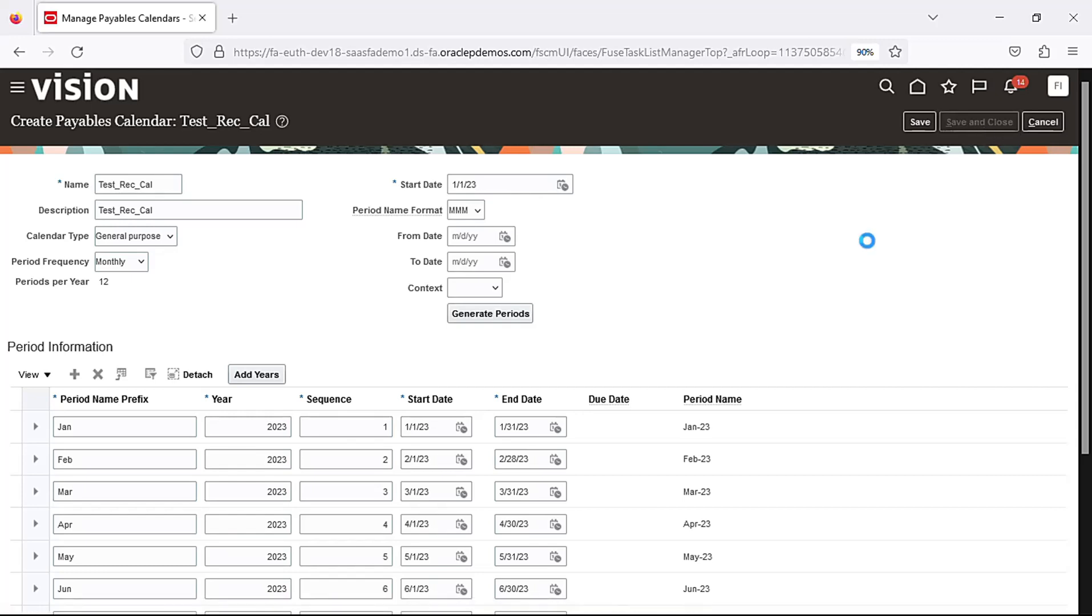
left_click(1050, 125)
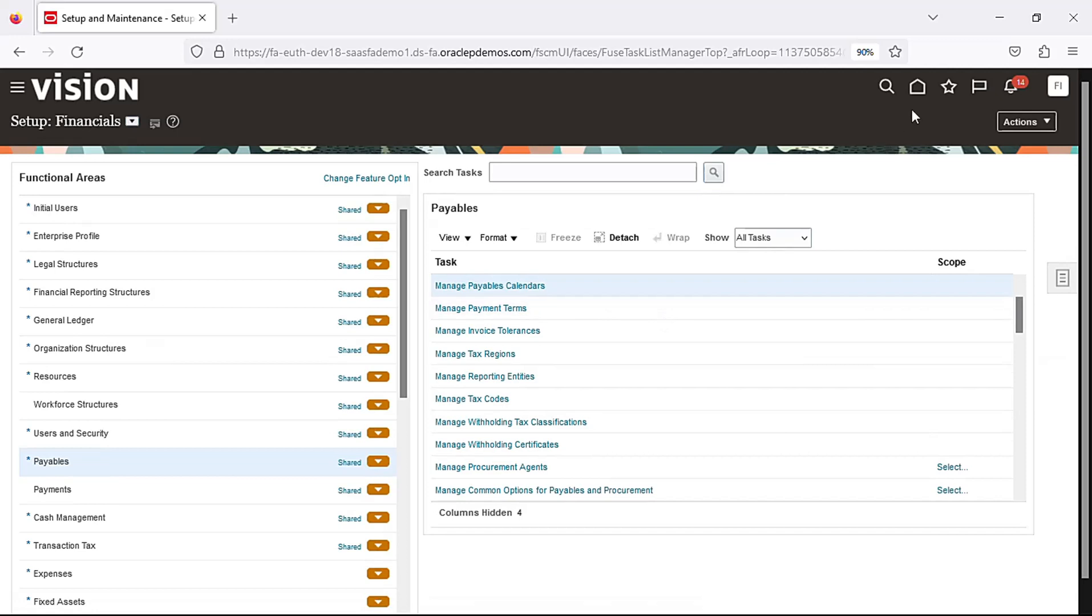
left_click(919, 91)
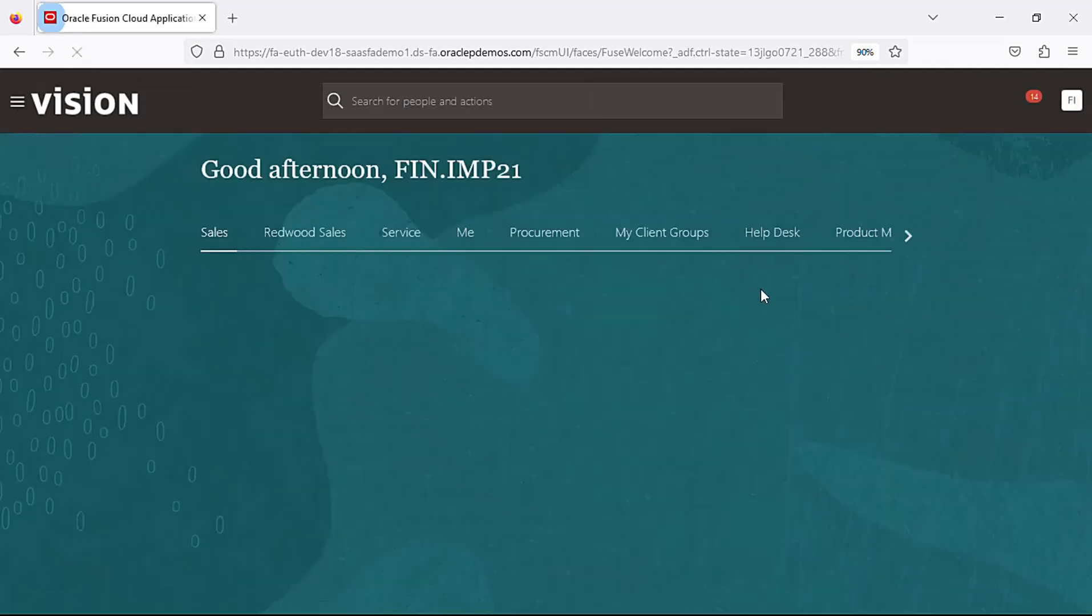
Open the Invoices app from the Payables area of the home page
left_click(897, 236)
left_click(897, 236)
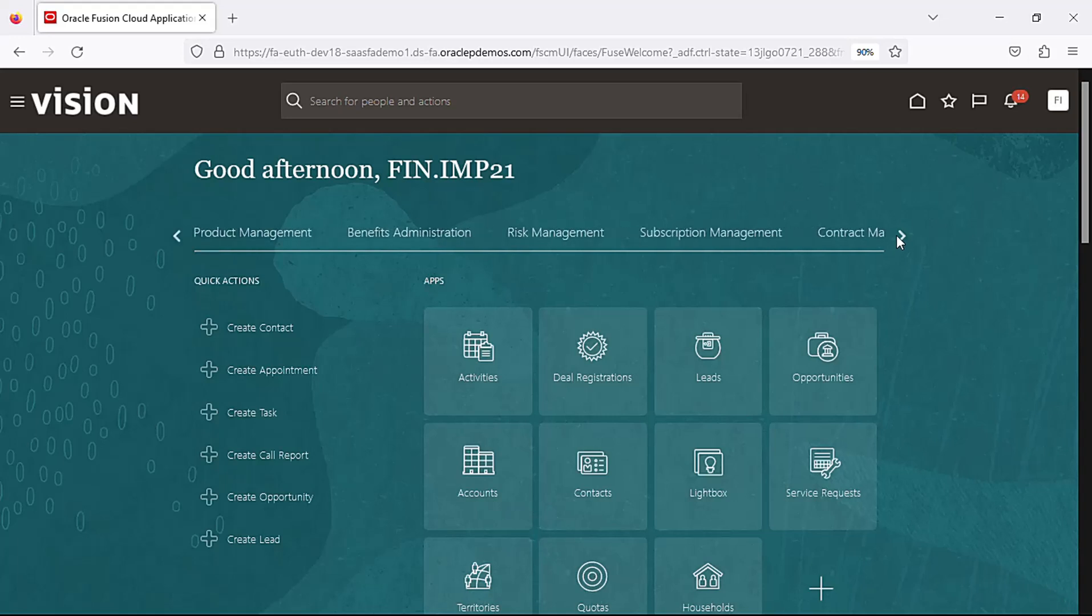
left_click(897, 236)
left_click(900, 236)
left_click(901, 236)
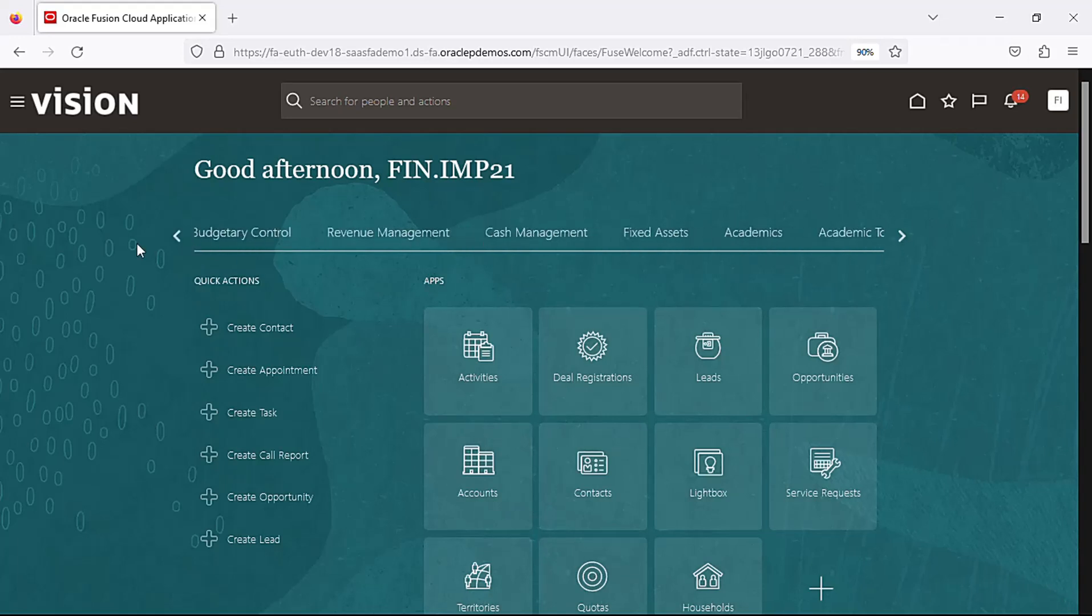
left_click(172, 234)
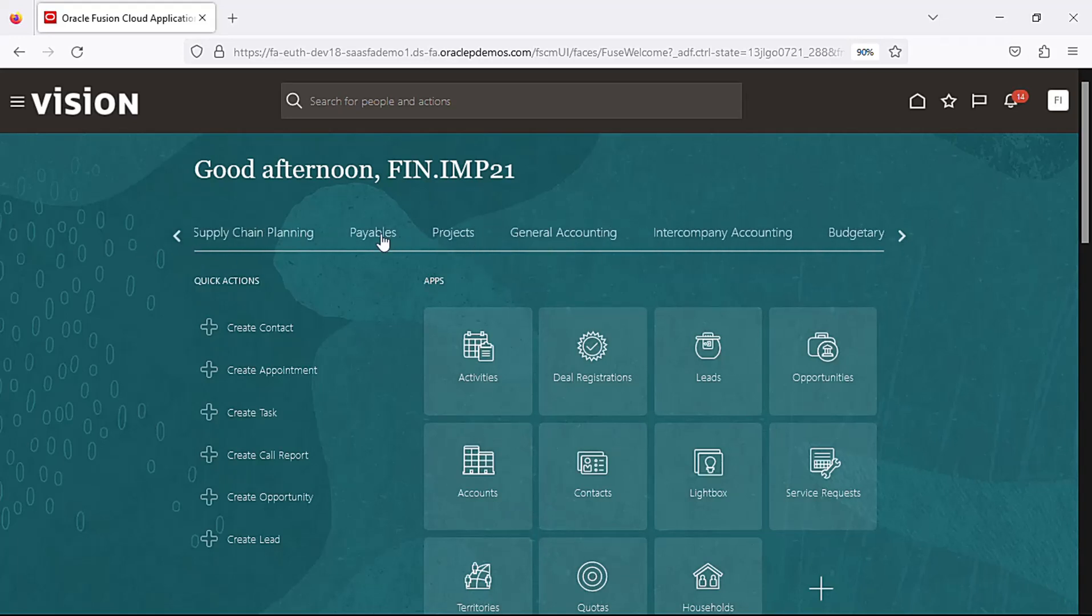
left_click(378, 235)
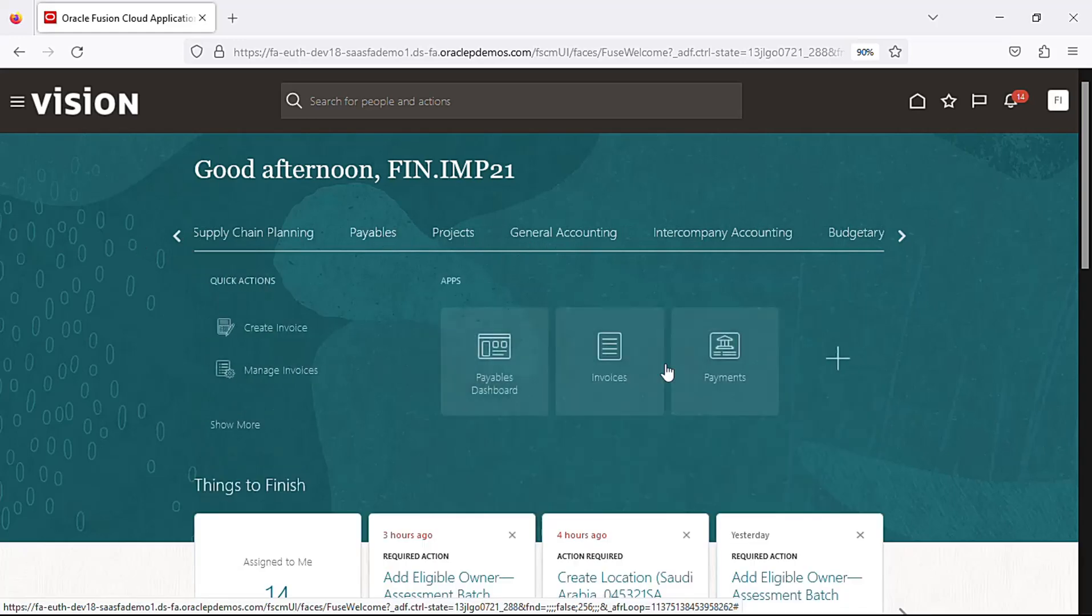
left_click(605, 361)
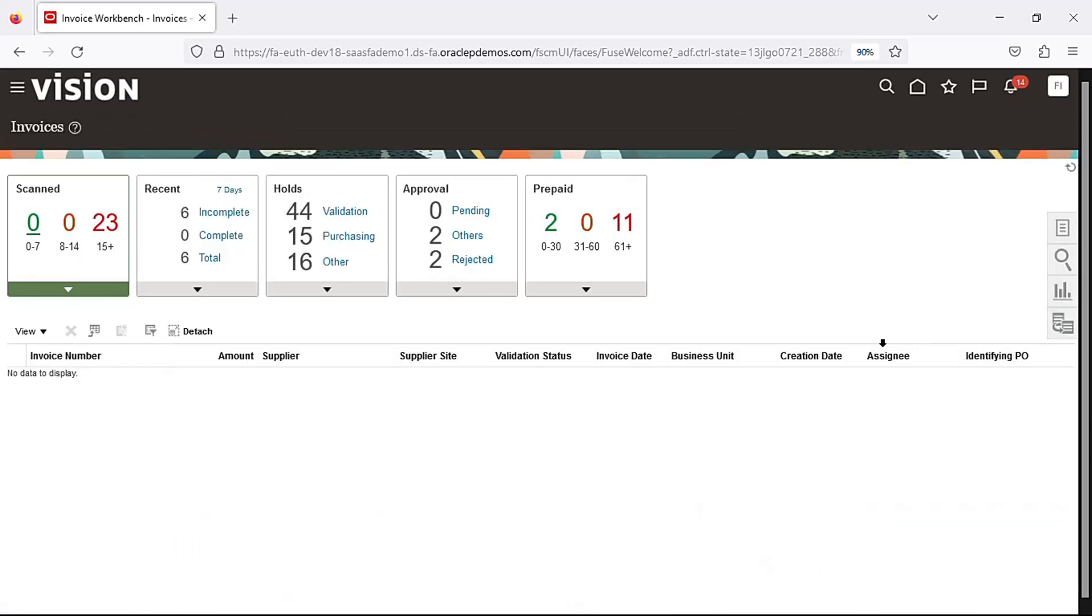
Download the Create Recurring Invoices spreadsheet from the invoice tasks and open it
left_click(1062, 228)
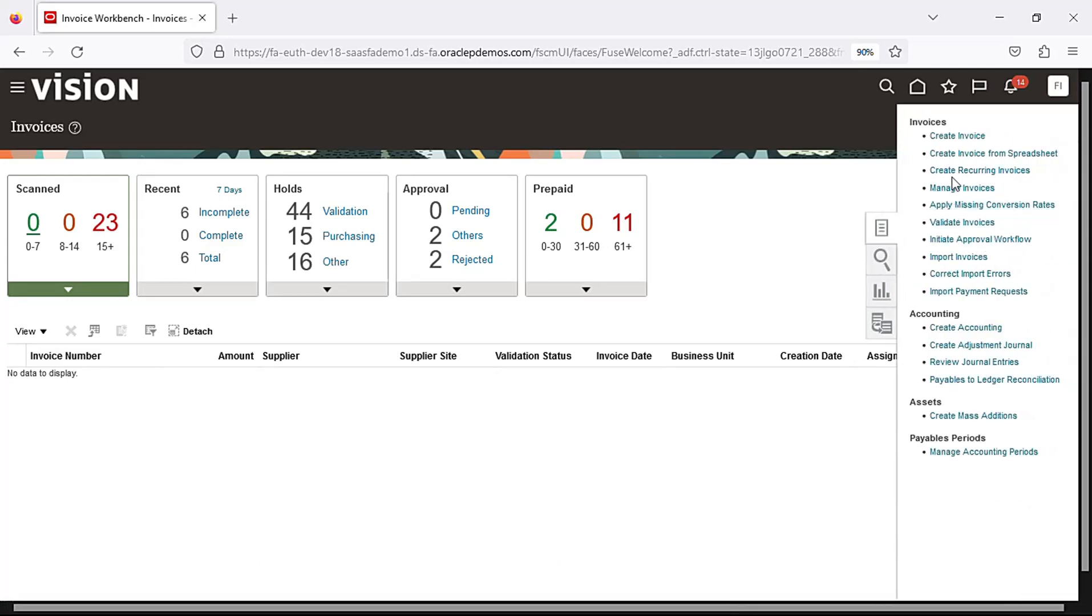
left_click(995, 173)
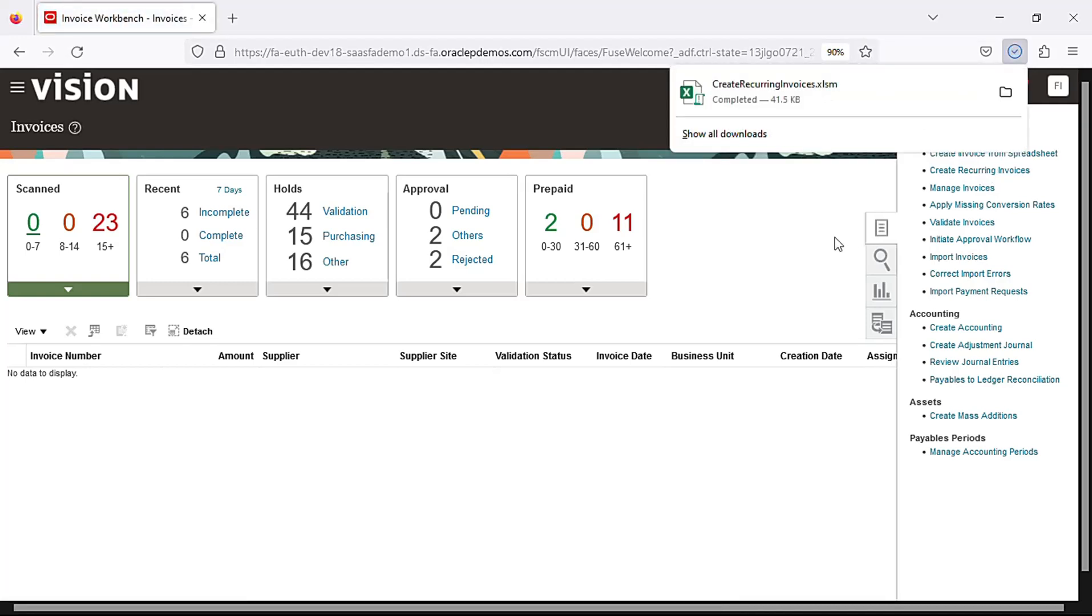
left_click(864, 91)
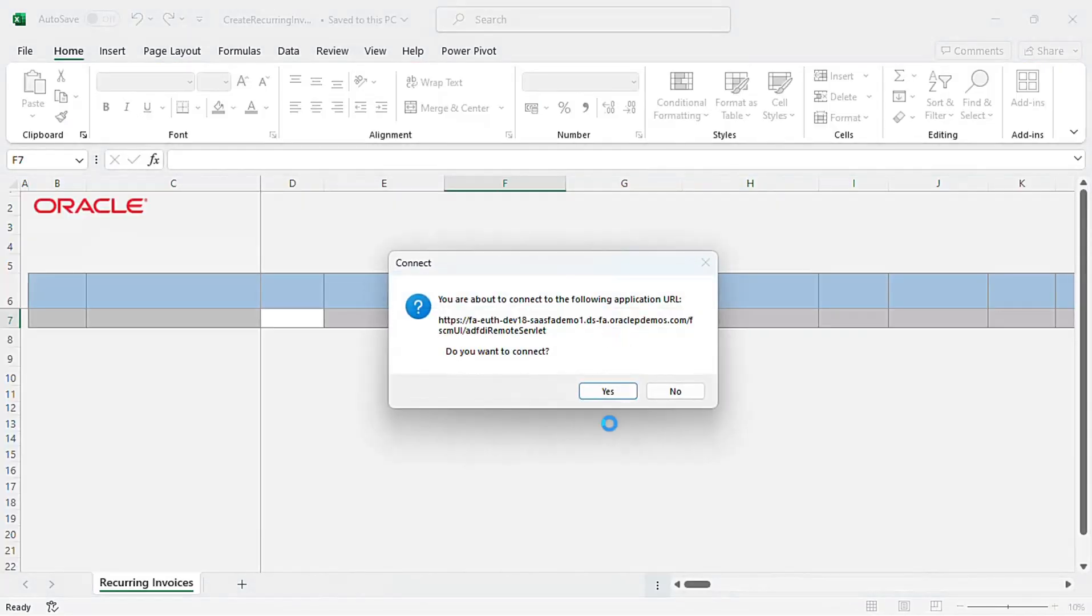
Connect the spreadsheet to the application and sign in with the user ID and account password
left_click(622, 395)
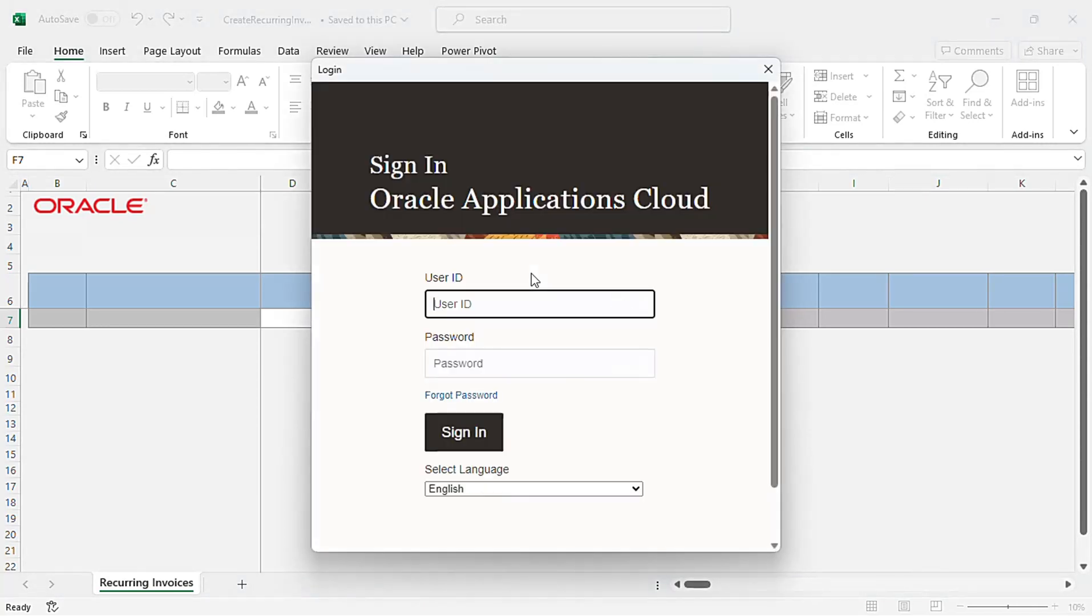
left_click(532, 301)
type("fin.imp21")
key("Tab")
type("••")
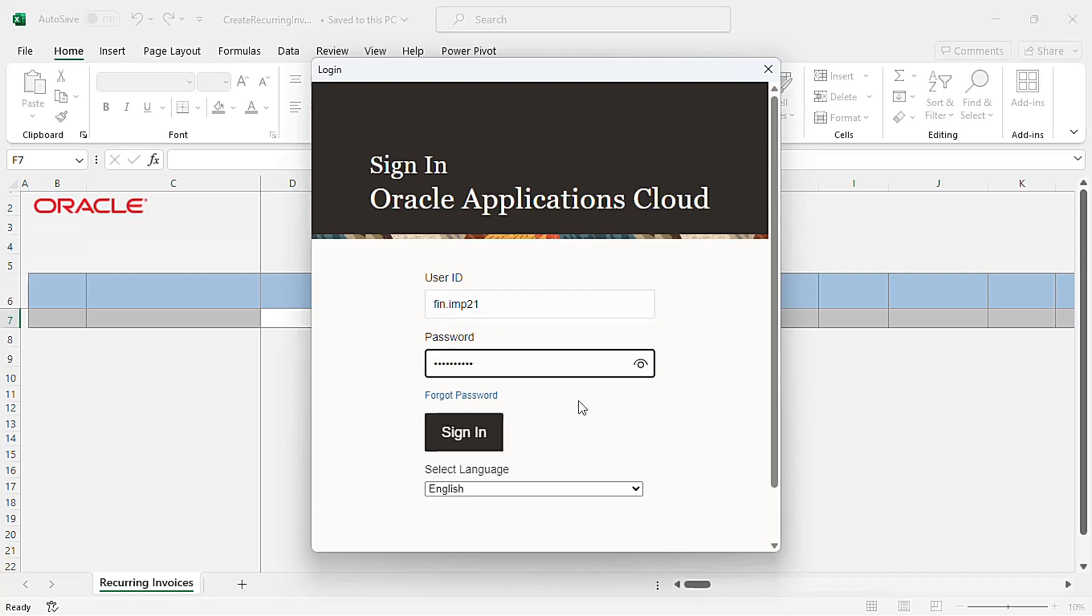
left_click(485, 439)
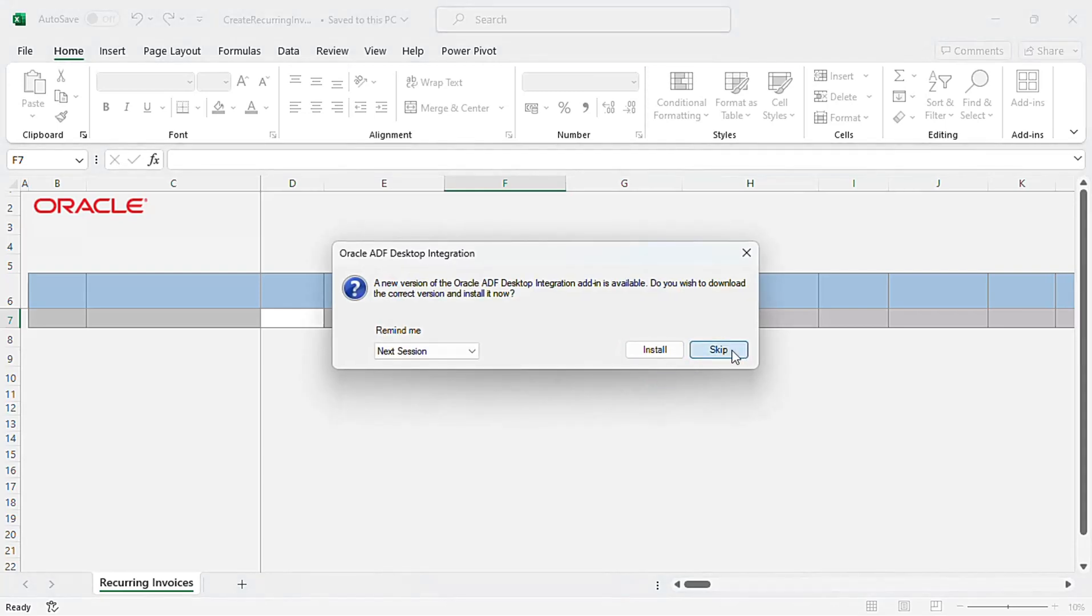
Skip the add-in update and set the first row's business unit to US1 Business Unit
left_click(736, 355)
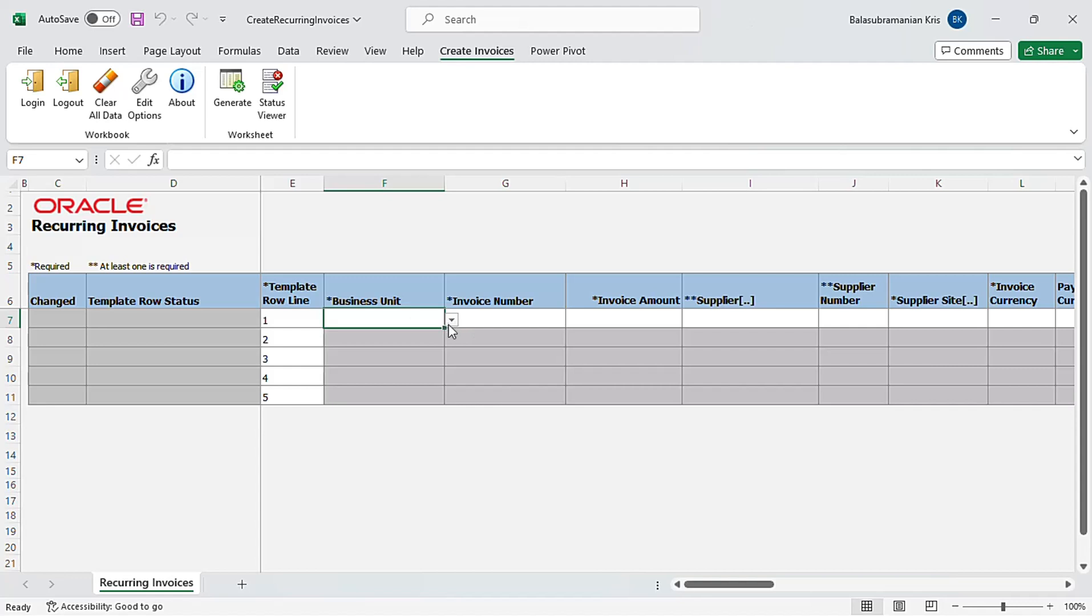
left_click(451, 320)
scroll(455, 382, "down", 10)
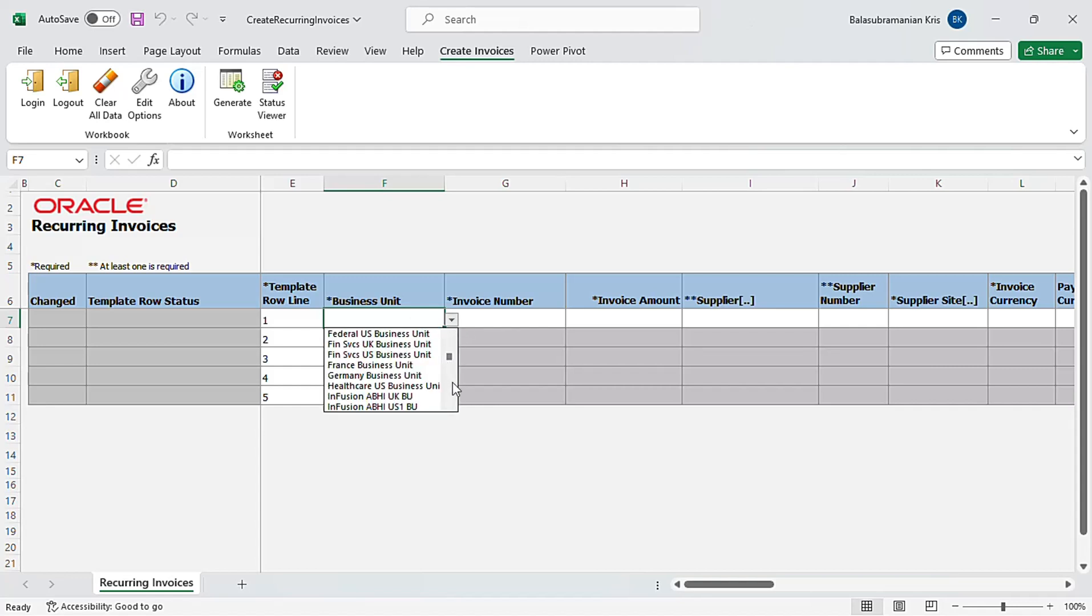
scroll(452, 379, "down", 6)
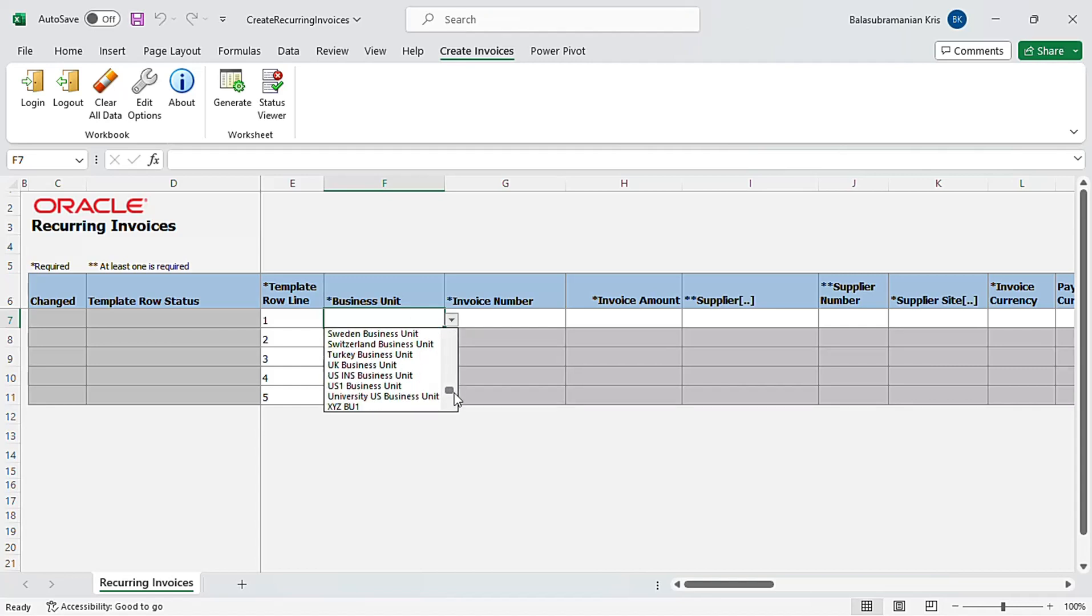
left_click(437, 386)
Enter invoice number RecurrinInvoice_Test and an invoice amount of 2,000.00 in the first row
left_click(519, 319)
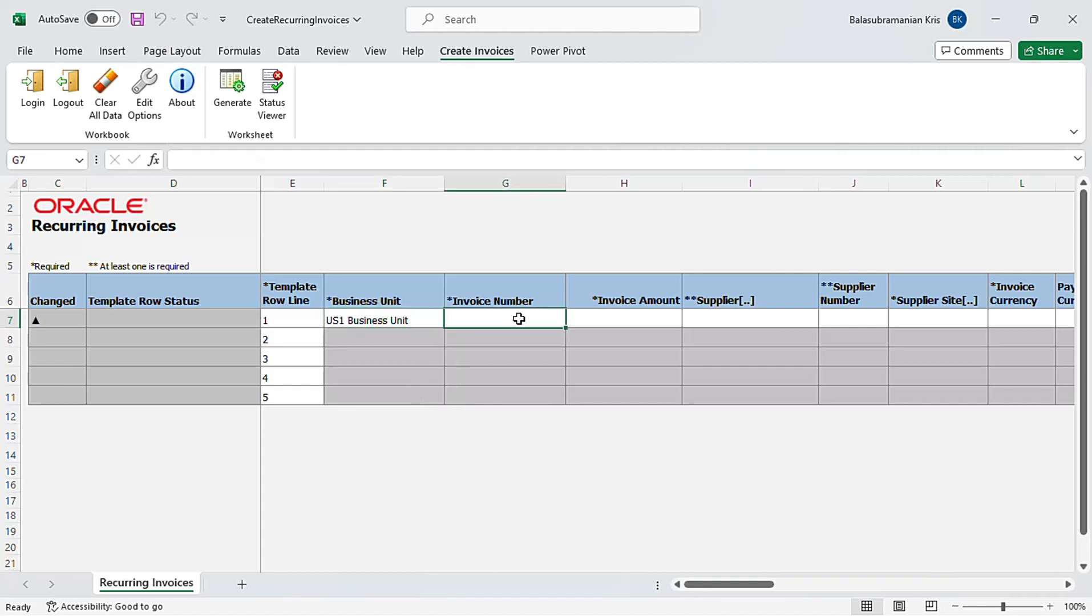
type("Re")
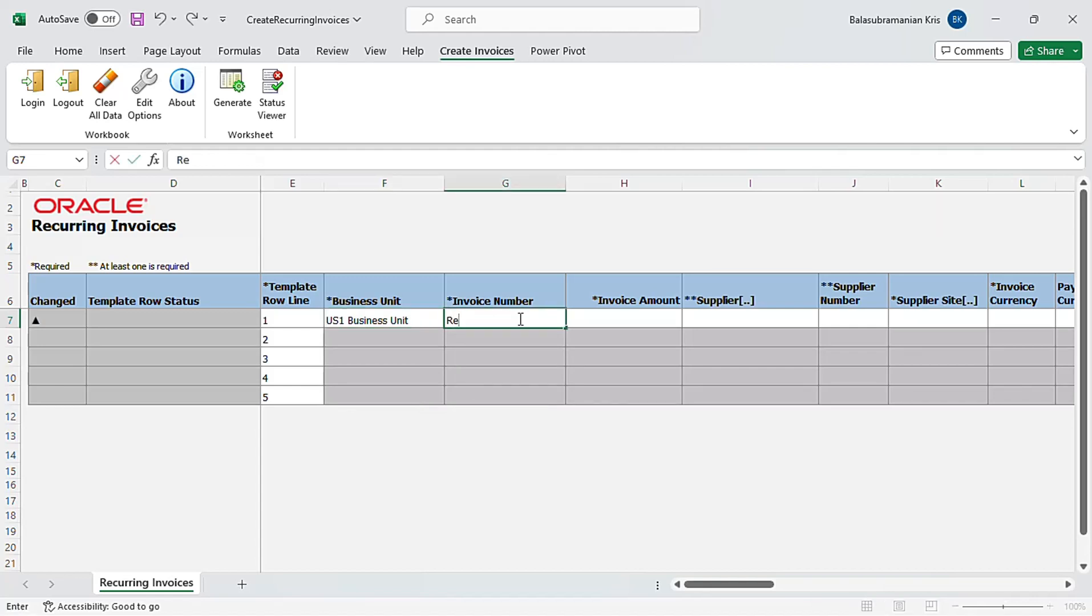
type("currinInvoice_")
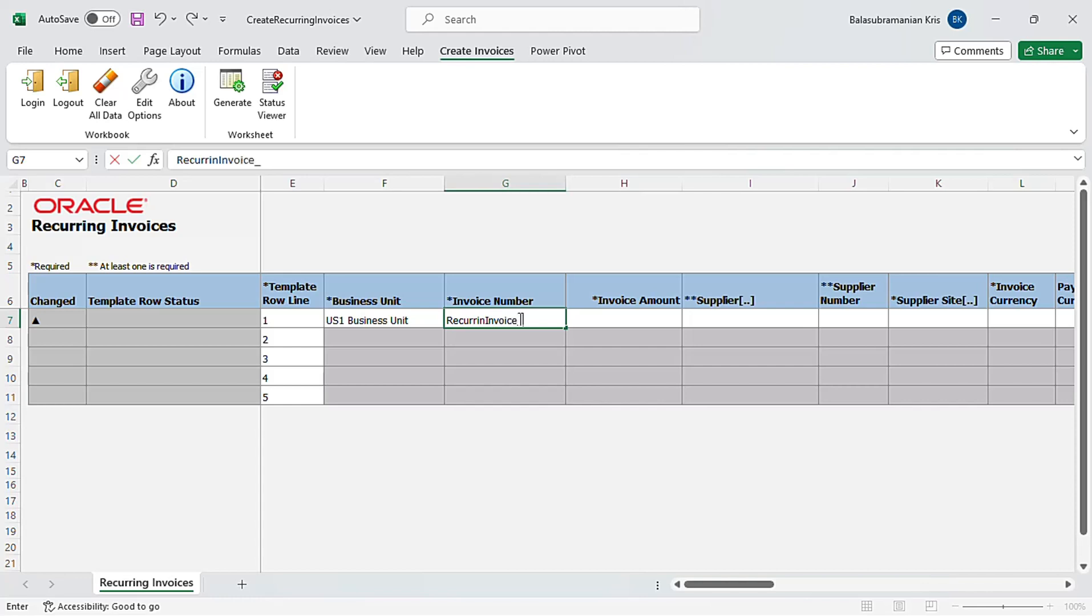
type("Test")
key("Tab")
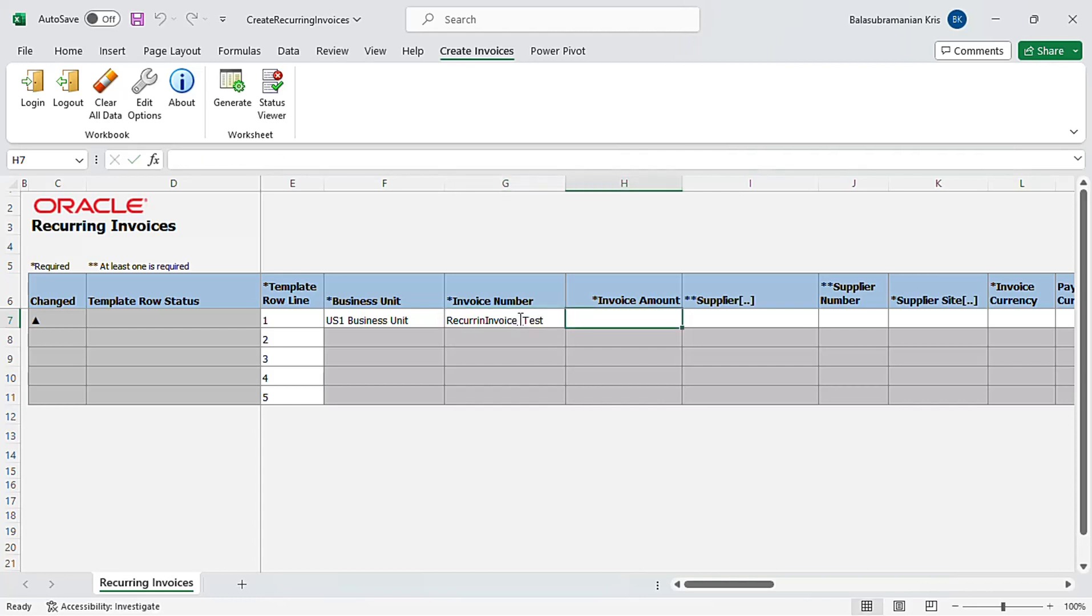
type("2000")
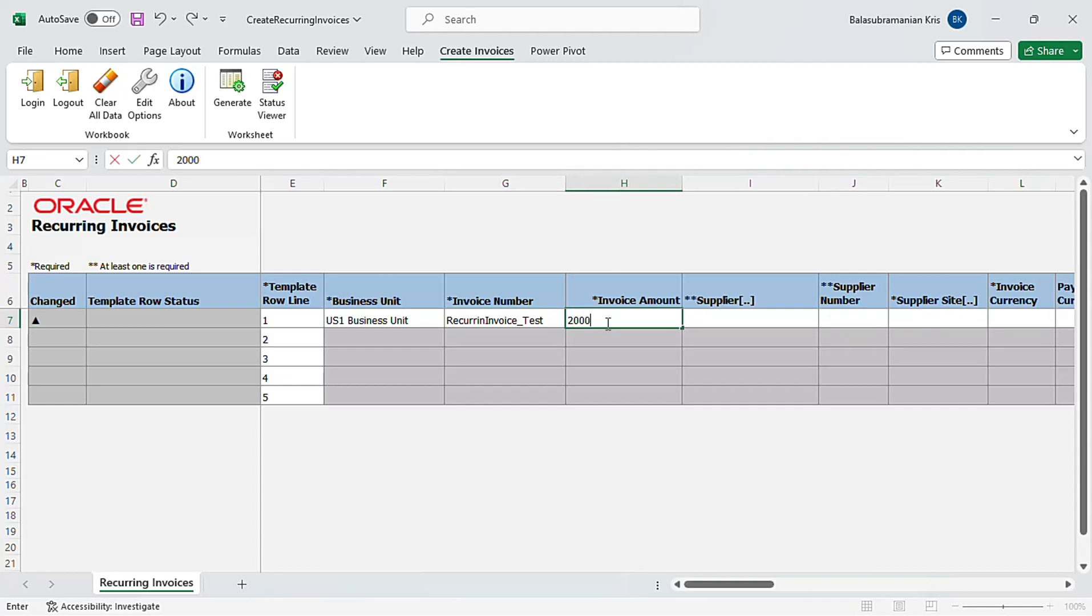
key("Tab")
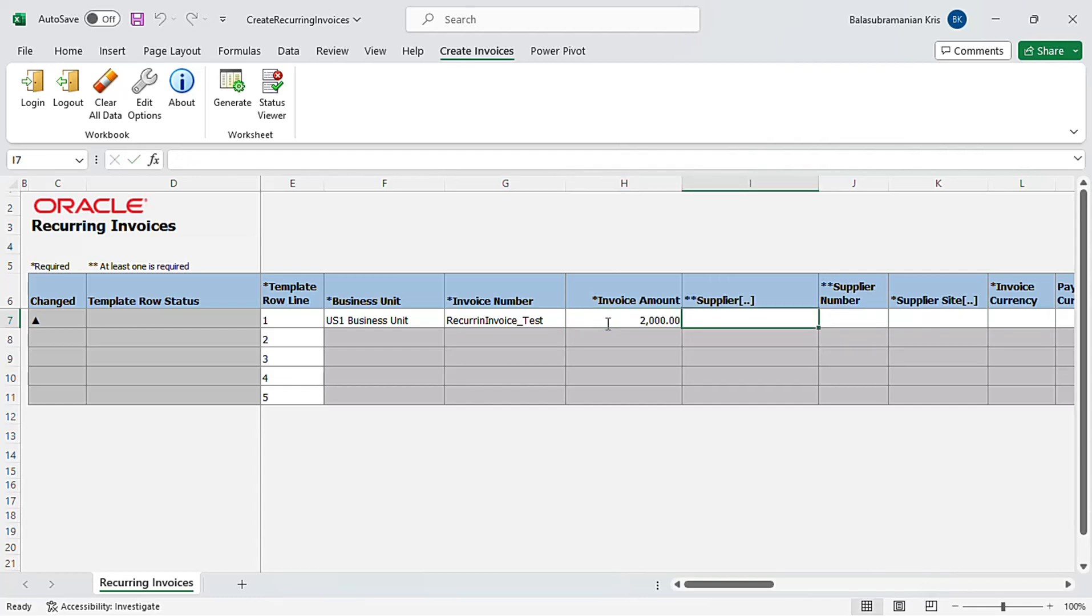
Look up suppliers starting with abc and pick ABC Consulting as the supplier
double_click(768, 315)
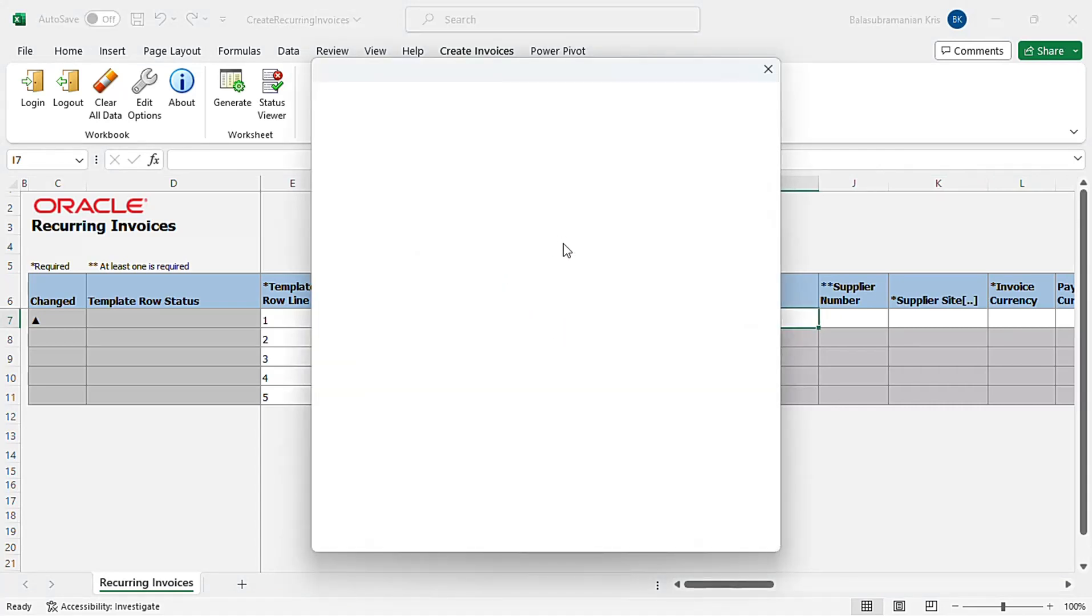
left_click(594, 171)
type("abc")
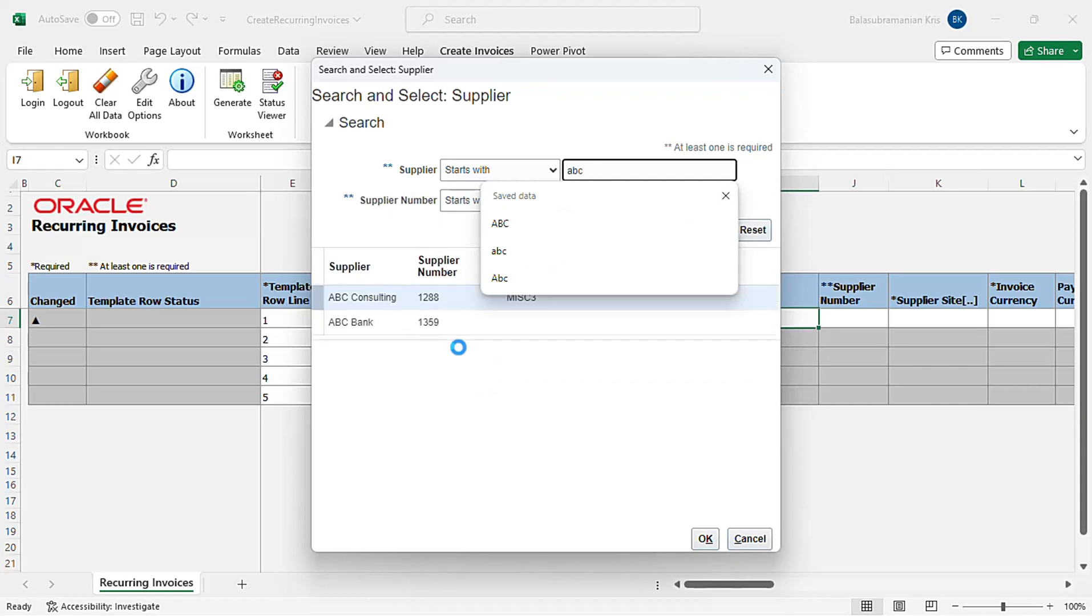
left_click(454, 302)
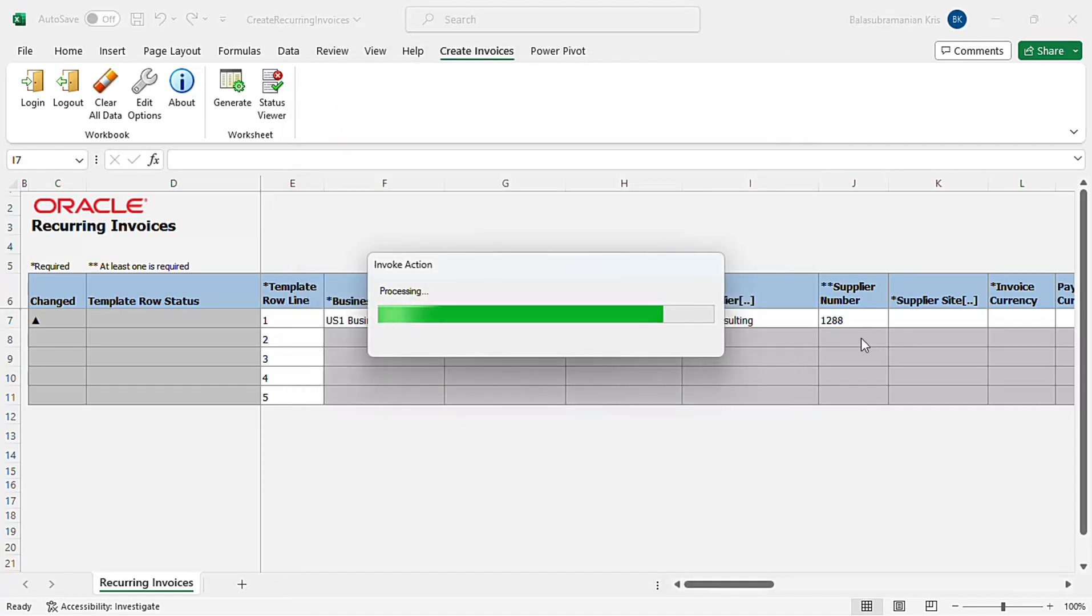
Search supplier sites with both operators set to Is not blank and select ABC US1 as the supplier site
left_click(948, 319)
double_click(948, 319)
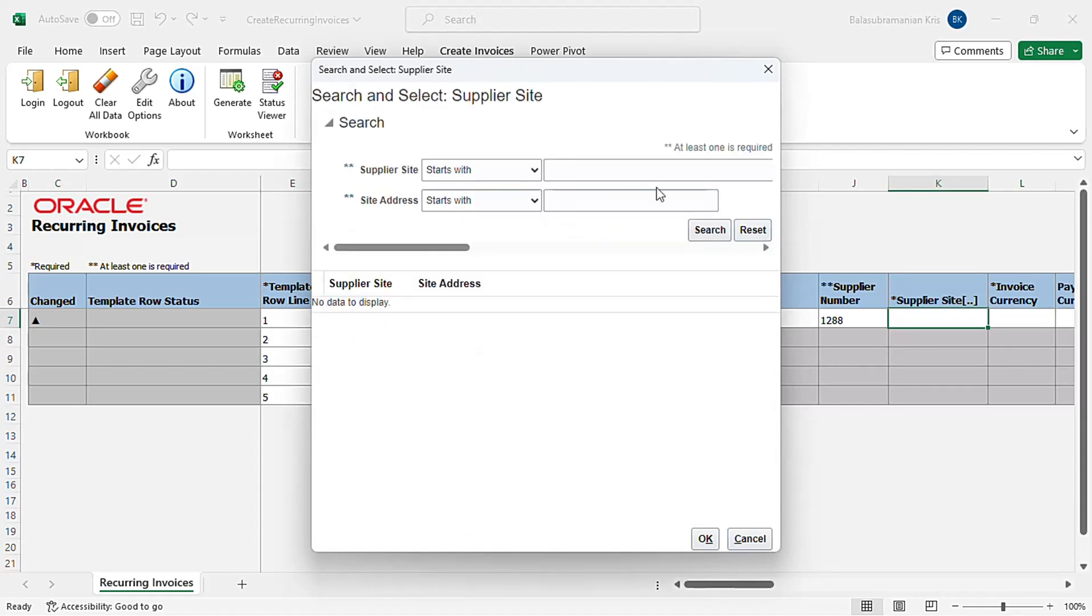
left_click(534, 170)
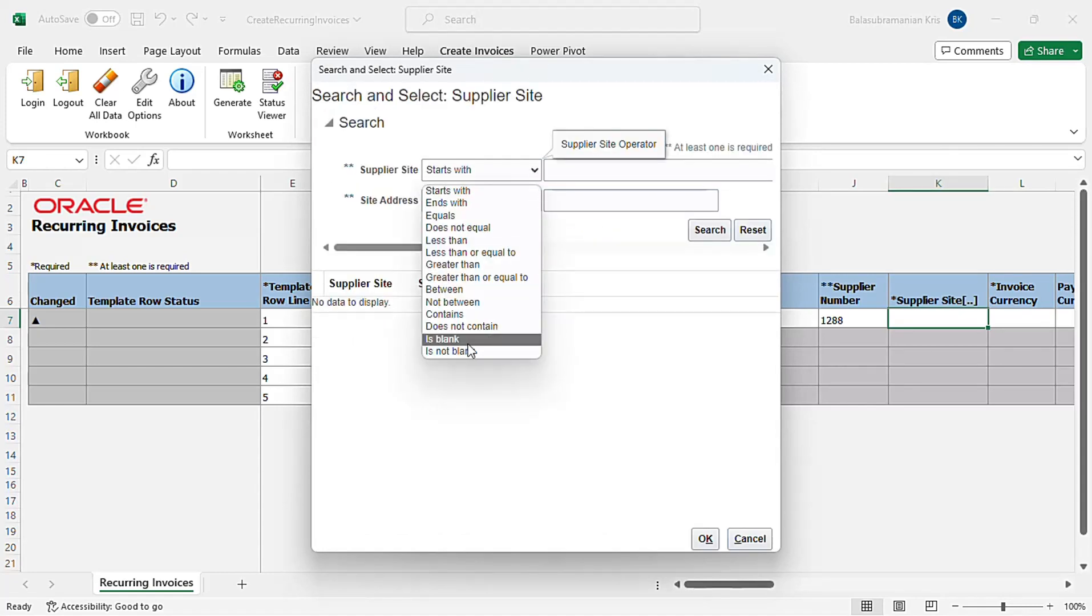
left_click(463, 350)
left_click(535, 201)
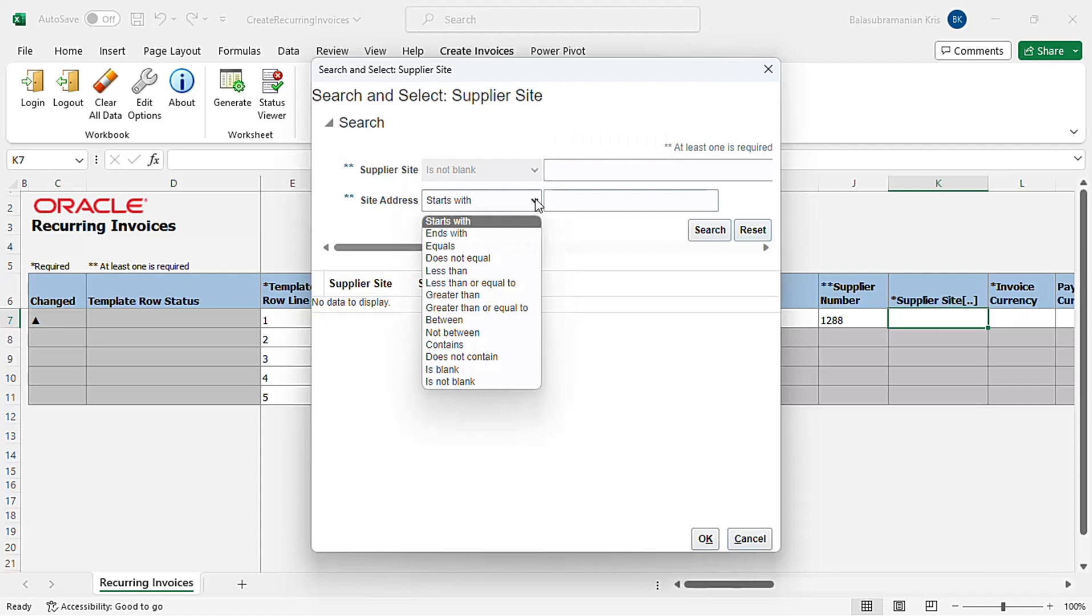
left_click(492, 383)
left_click(710, 232)
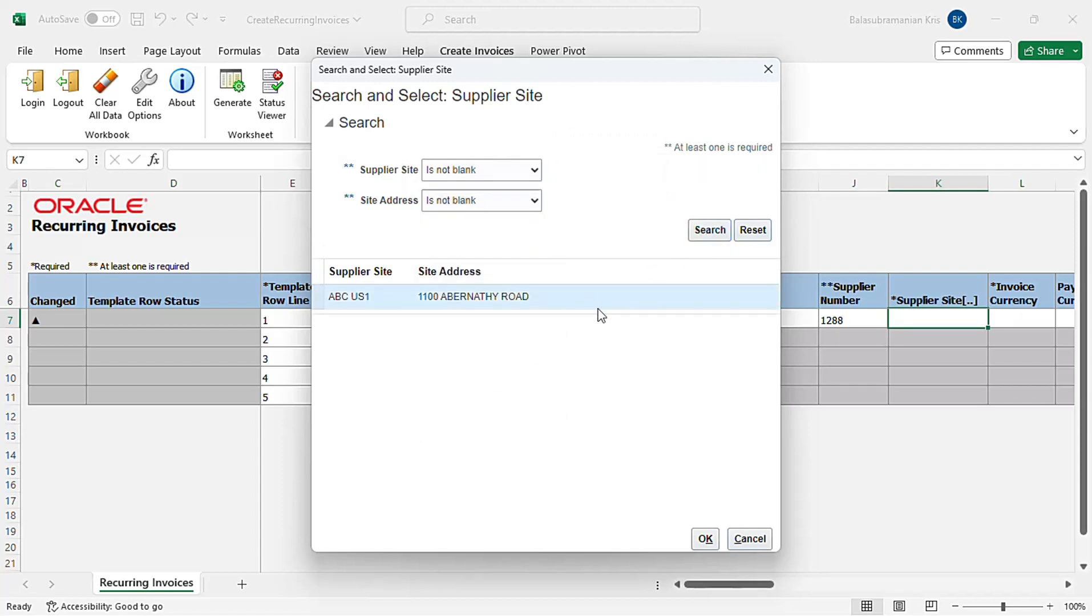
left_click(705, 538)
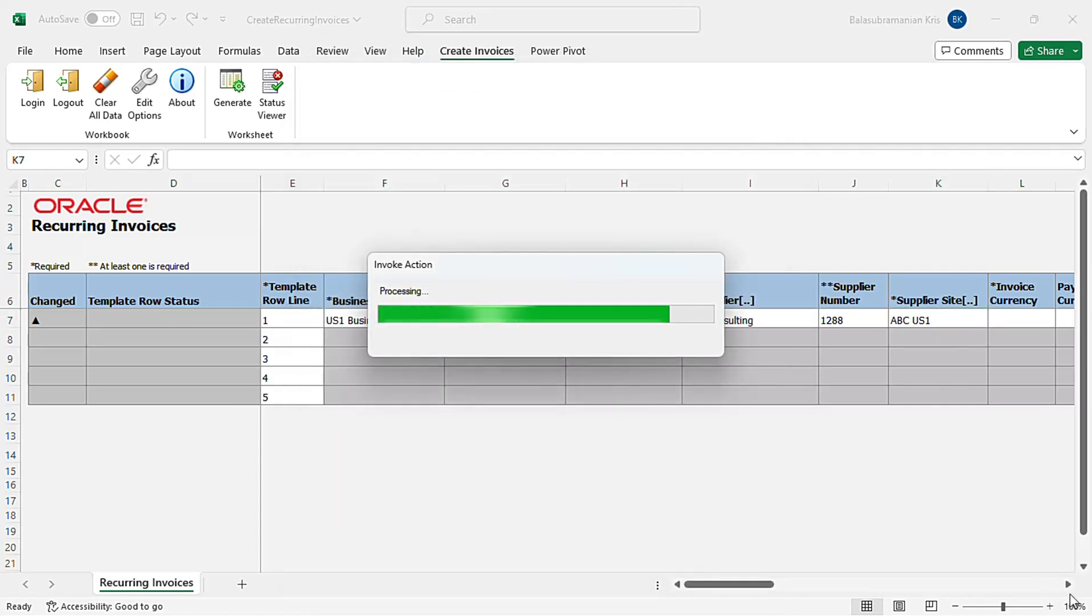
Set the invoice currency for the first row to USD
left_click(1038, 321)
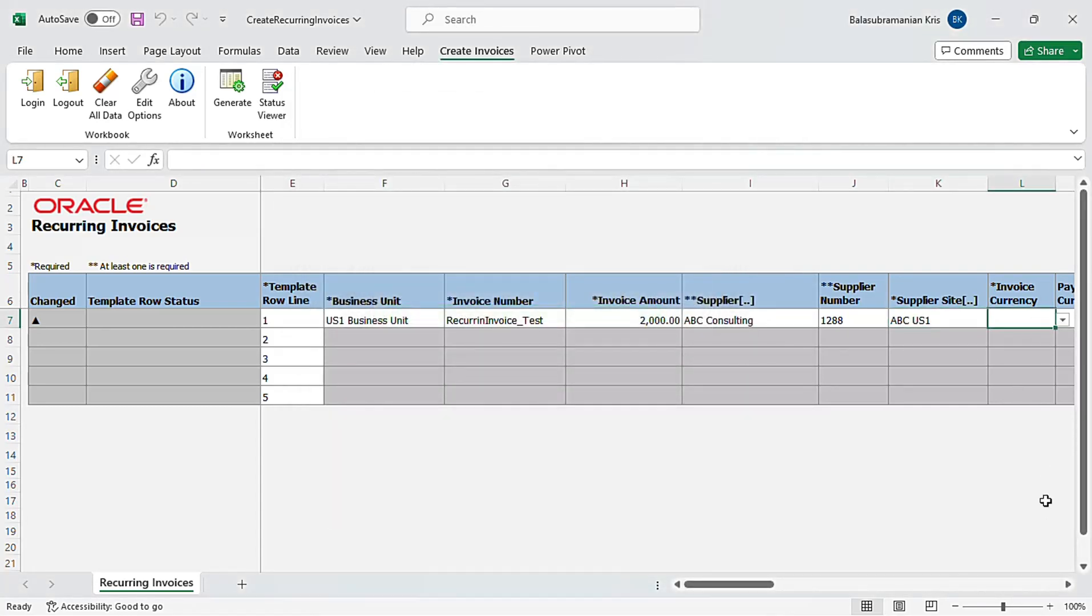
left_click(1068, 584)
left_click(1068, 584)
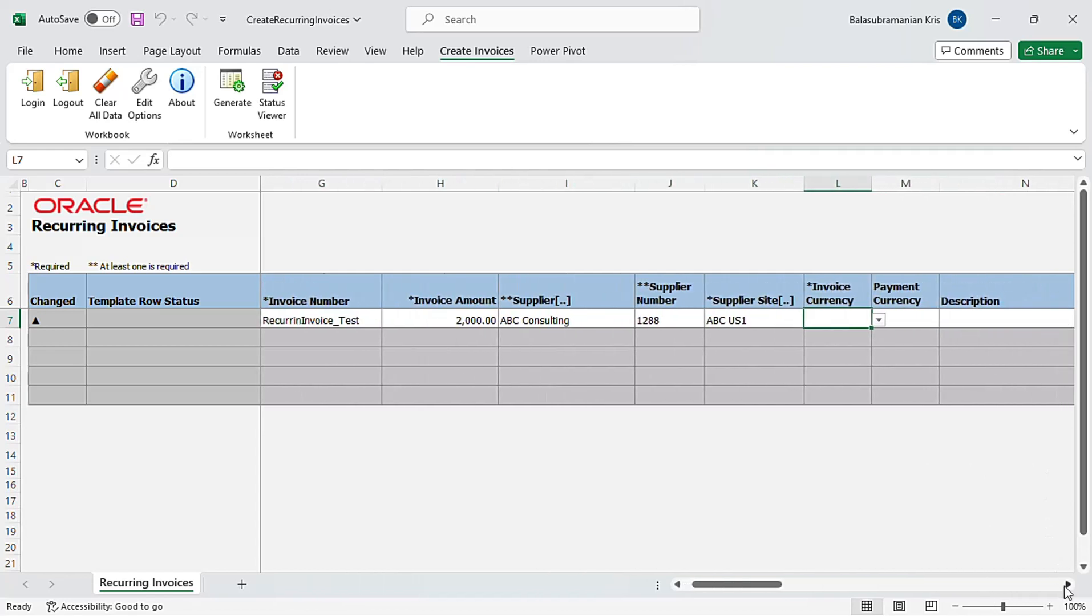
left_click(880, 321)
left_click_drag(881, 353, 878, 388)
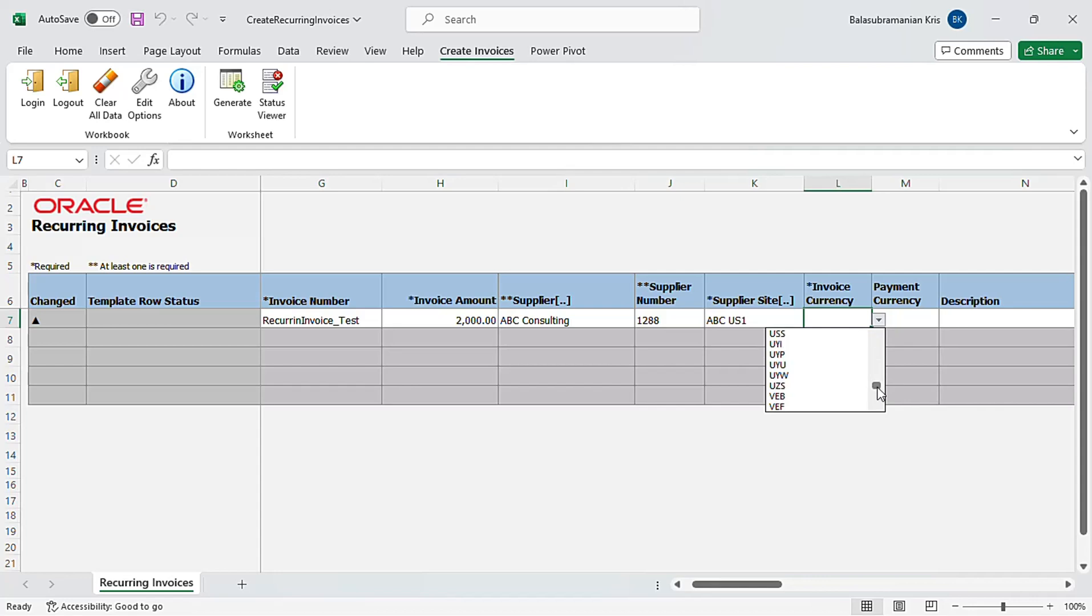
left_click(876, 337)
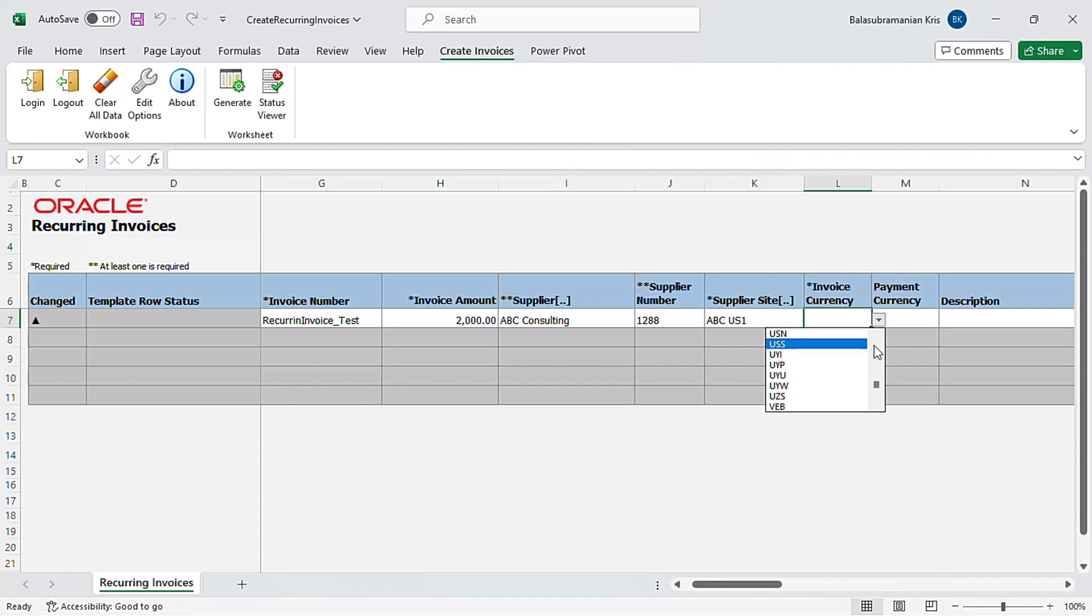
left_click(875, 343)
left_click(834, 336)
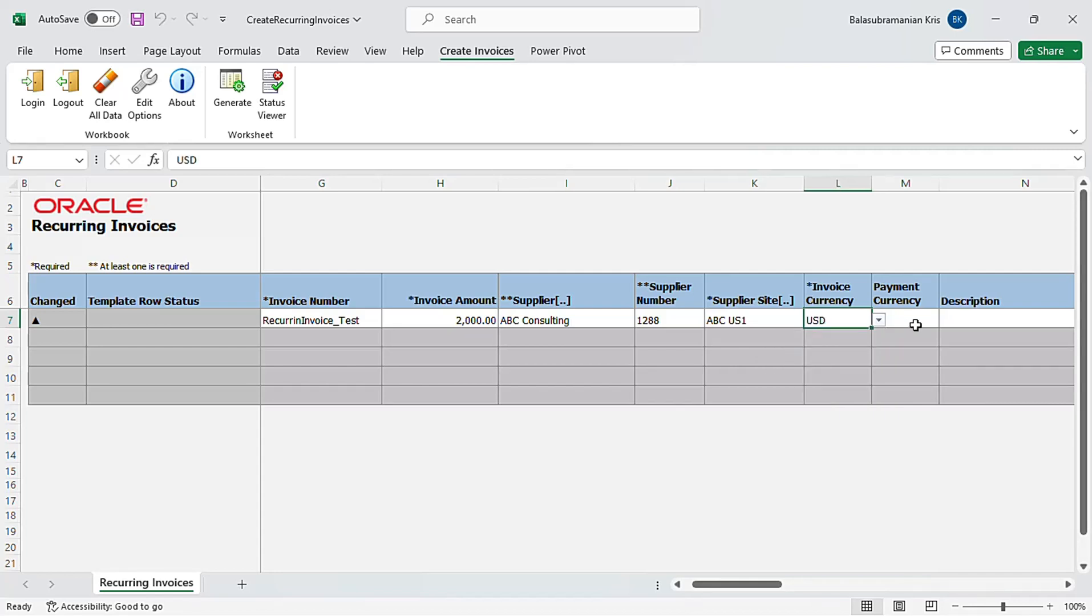
Enter the description Recurring invoices tes for the first row
left_click(966, 322)
type("Recurring")
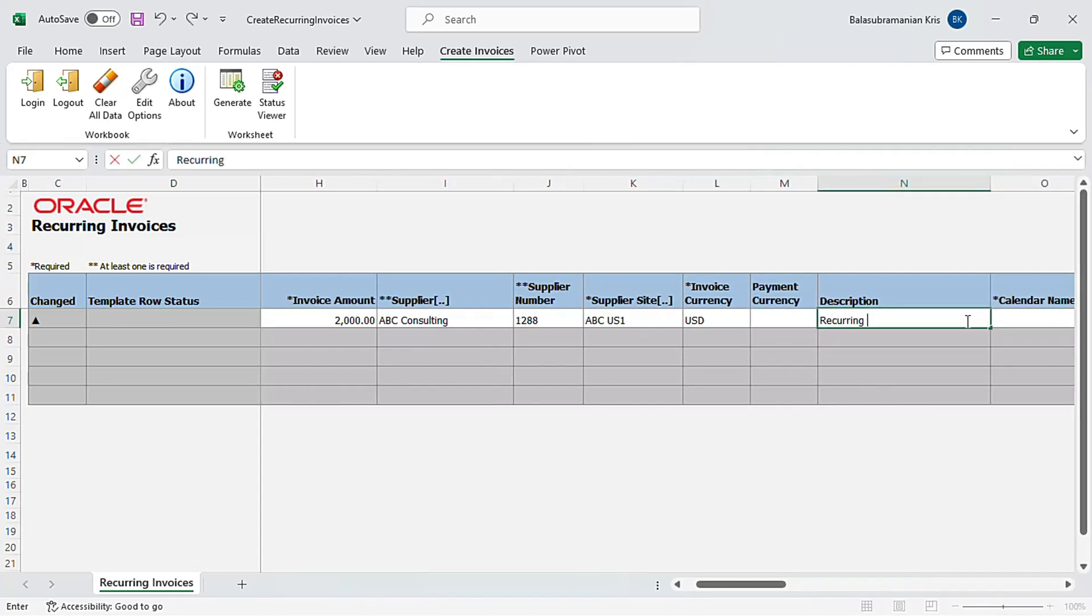
type(" invoicees tes")
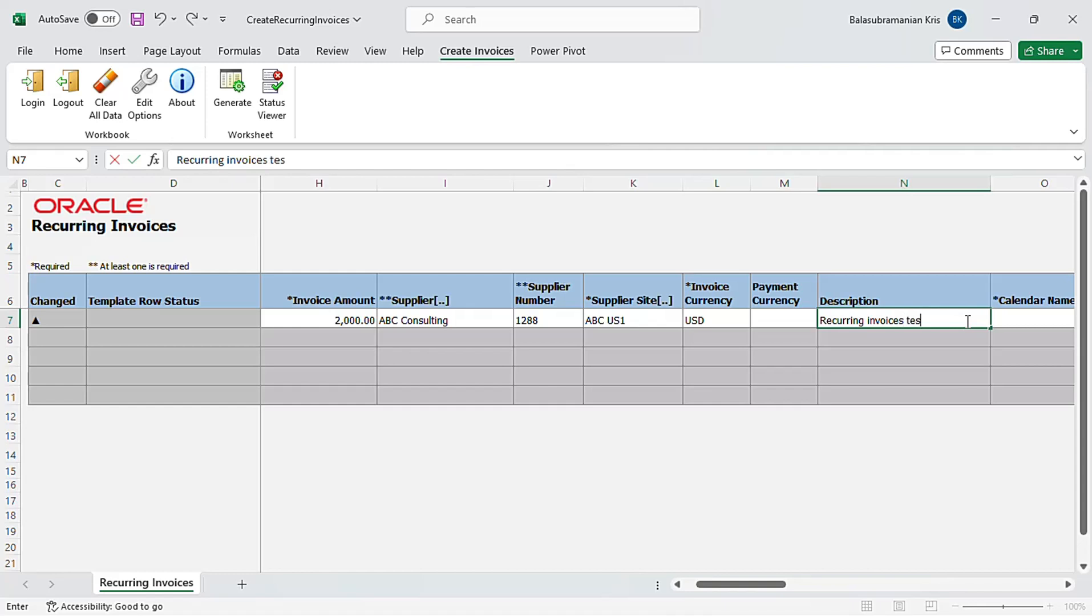
key("Tab")
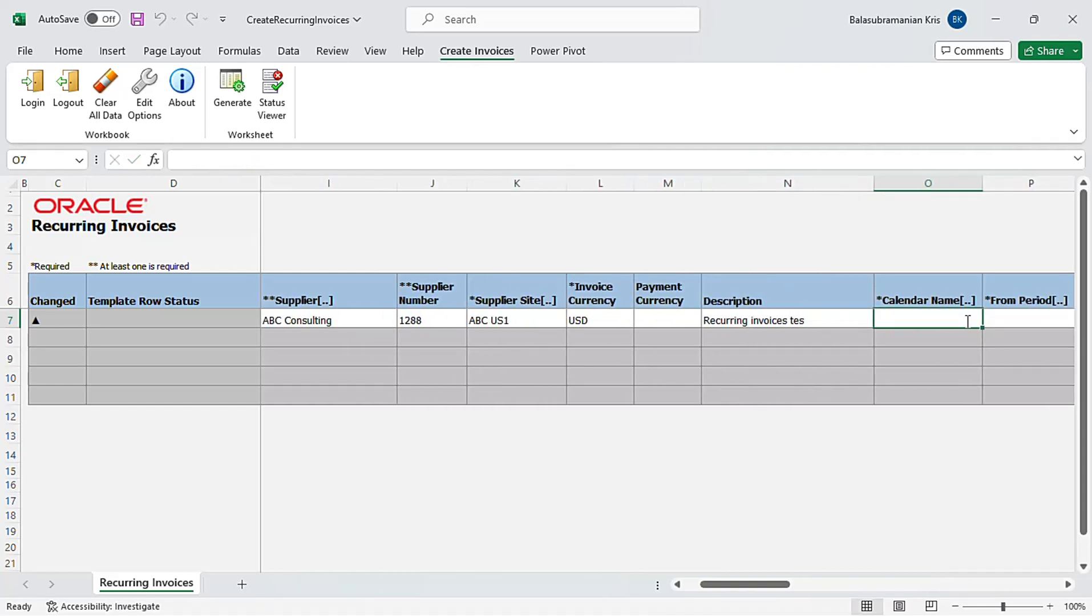
Look up calendars matching tes and select Test_Rec_Cal as the calendar name
double_click(950, 322)
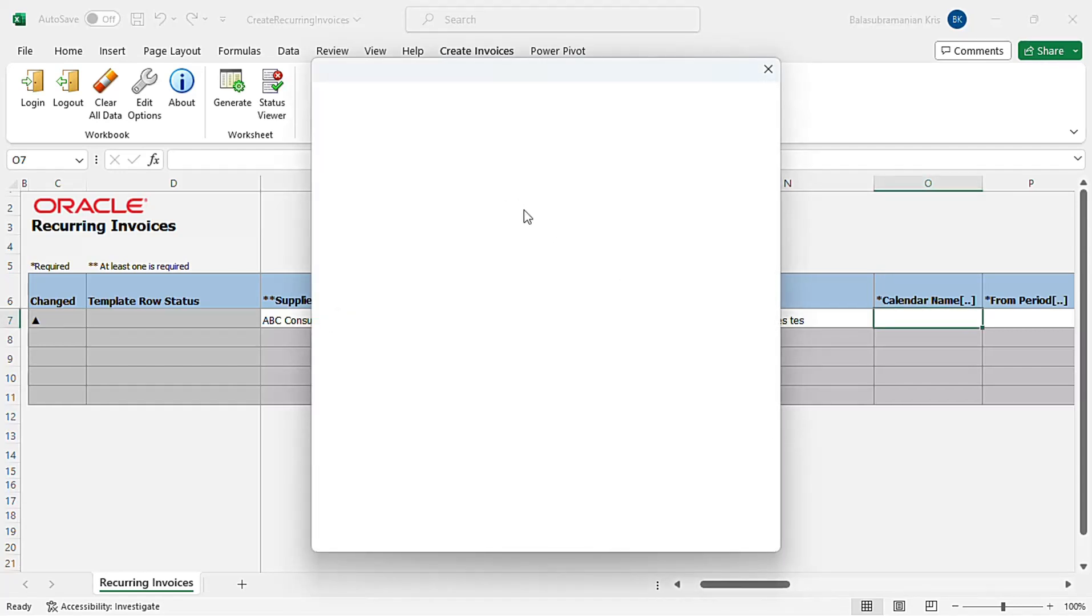
left_click(452, 152)
type("test")
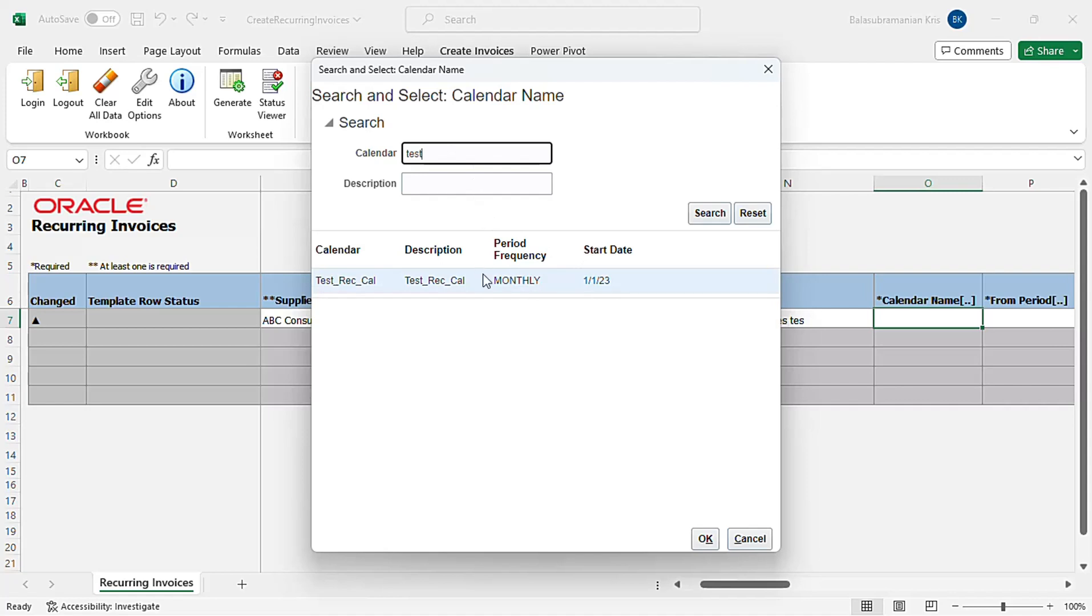
left_click(705, 540)
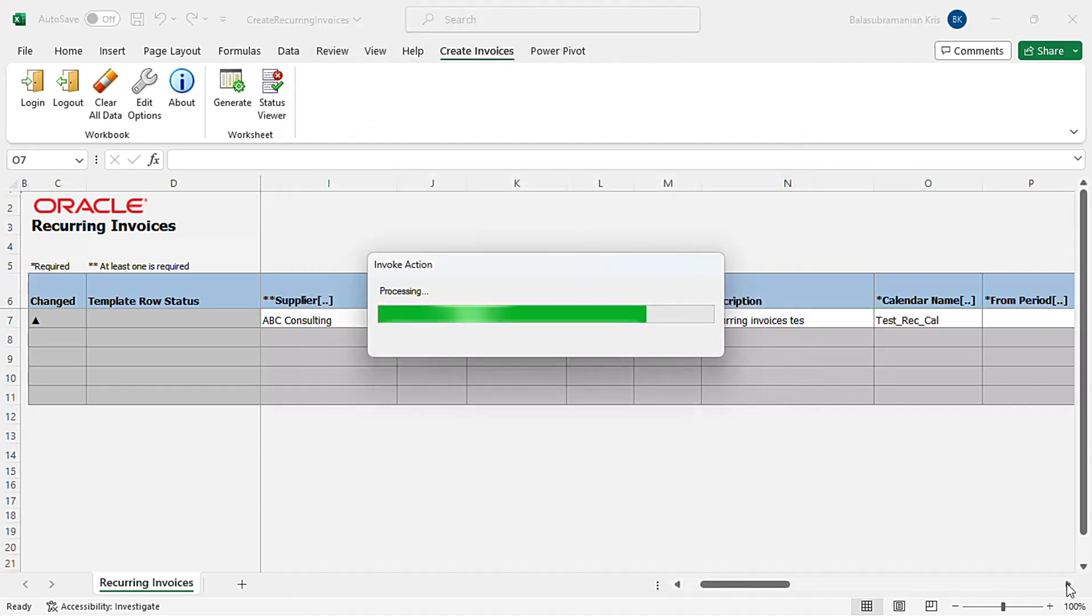
left_click(1067, 585)
left_click(1067, 584)
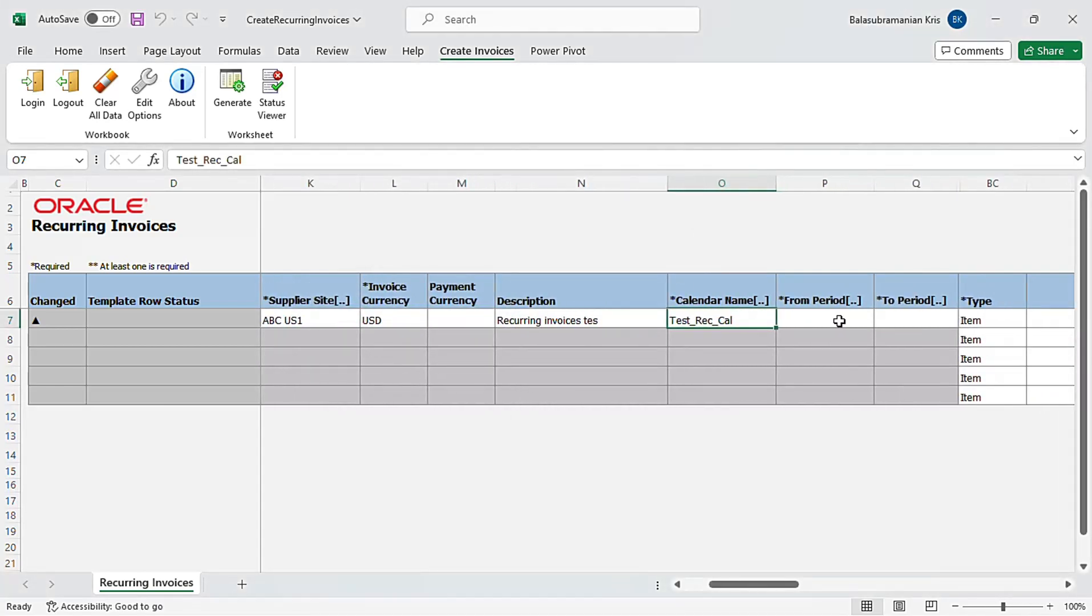
Search the From Period lookup and select Sep-23 as the starting period
left_click(839, 321)
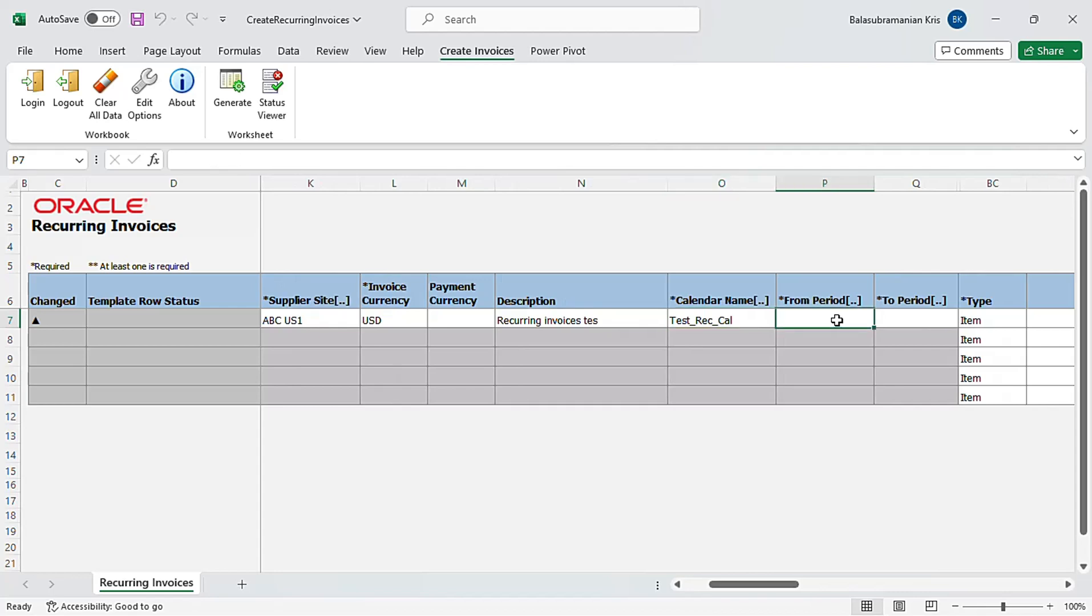
double_click(837, 321)
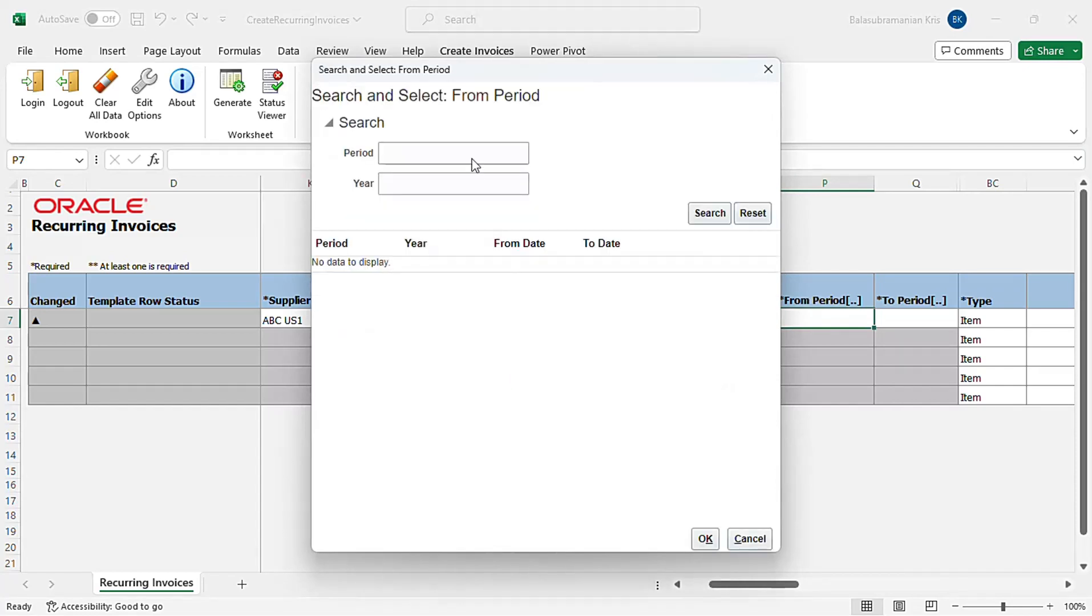
left_click(706, 217)
left_click(390, 467)
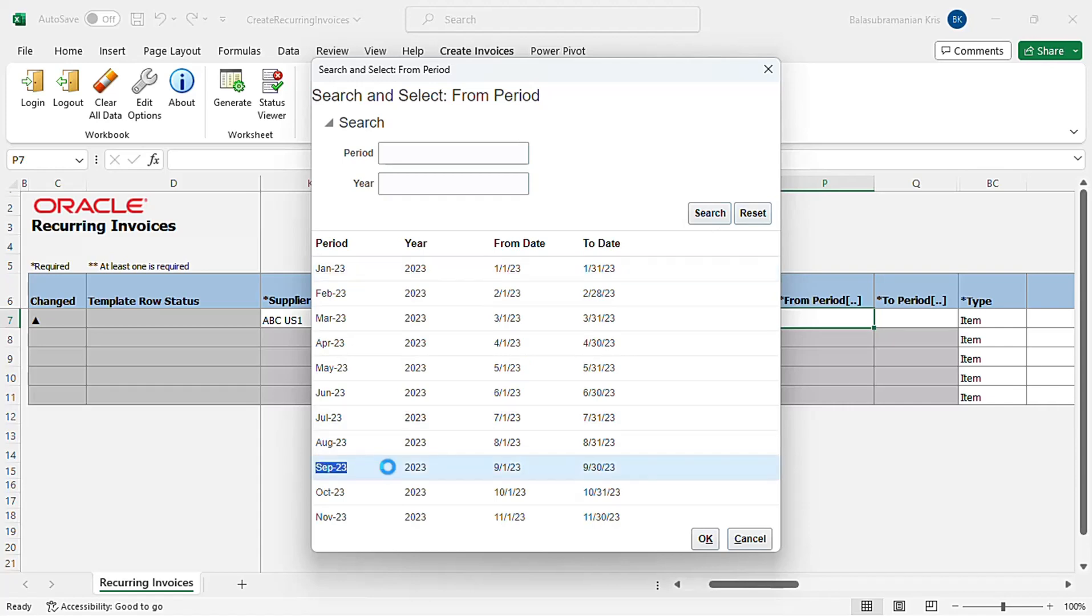
left_click(705, 539)
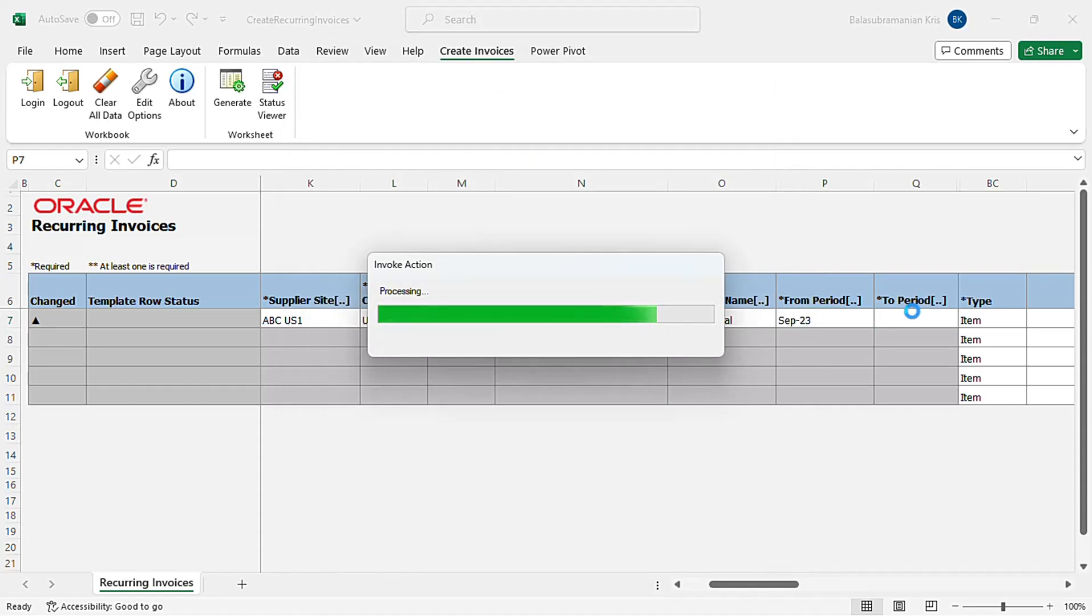
Search the To Period lookup and select Nov-23 as the ending period for the first row
double_click(914, 323)
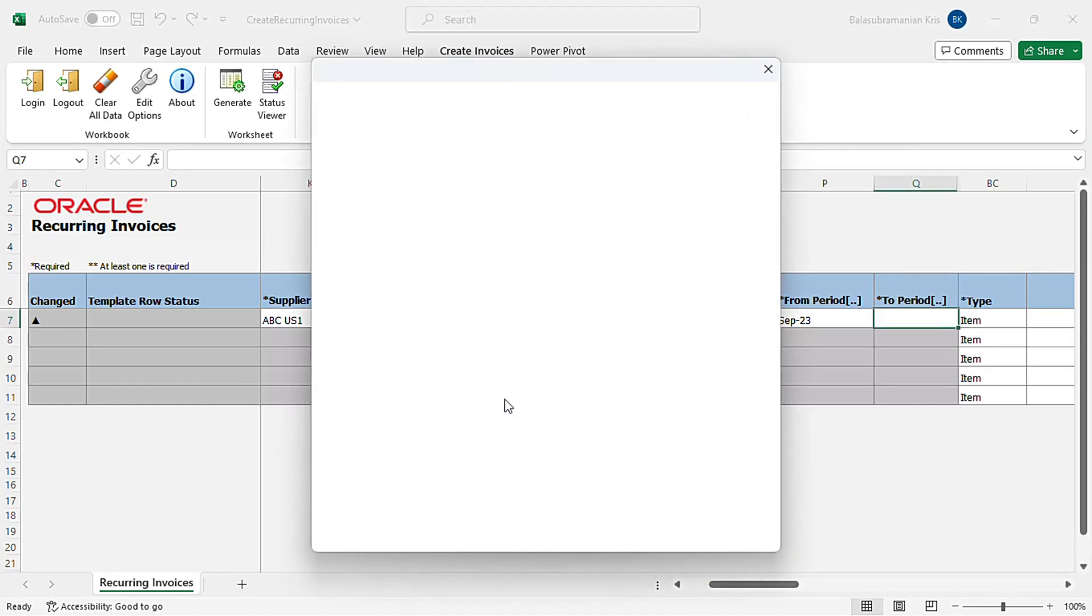
left_click(709, 212)
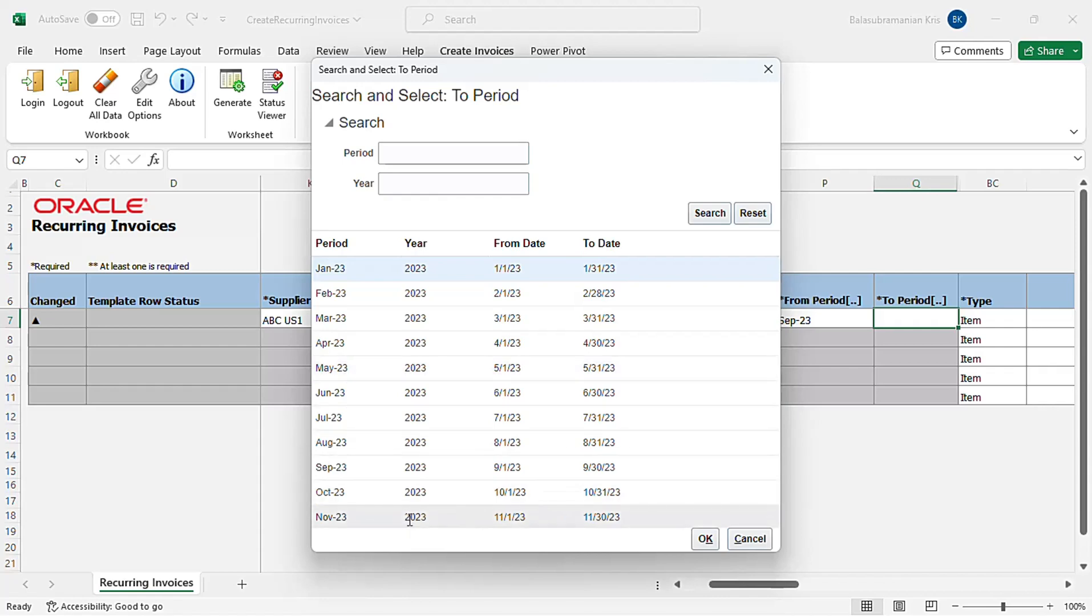
double_click(410, 517)
left_click(706, 545)
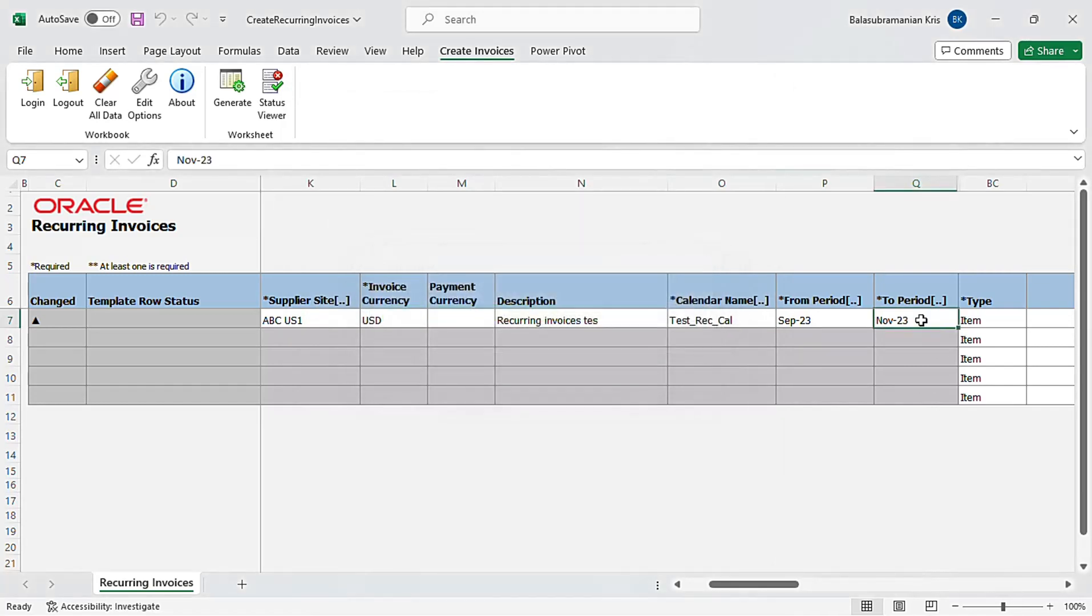
Enter an amount of 2,000 for the first row's line
key("Tab")
key("Tab")
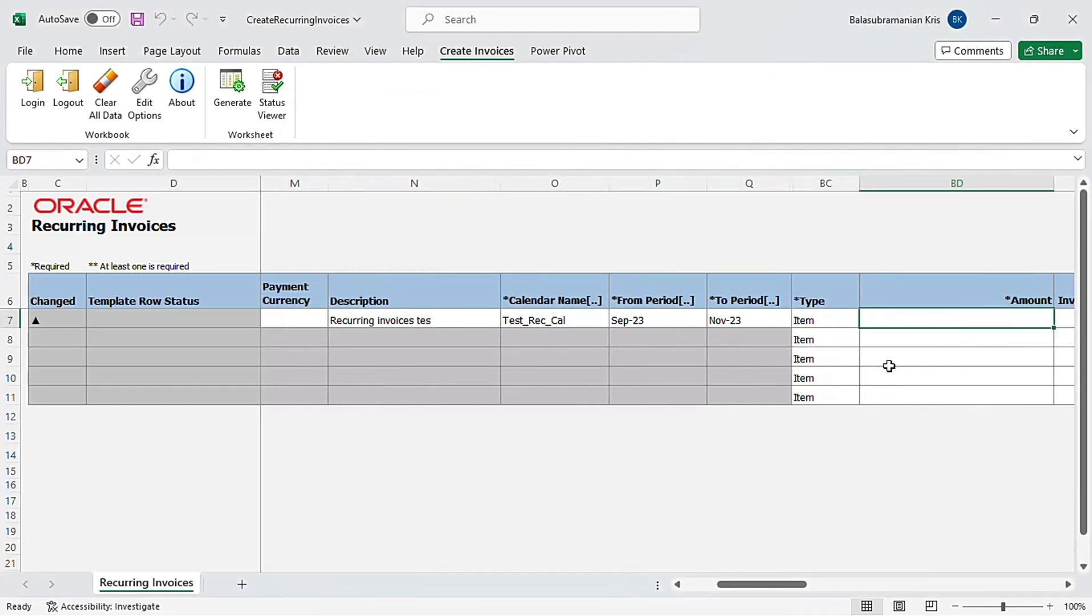
type("2,00")
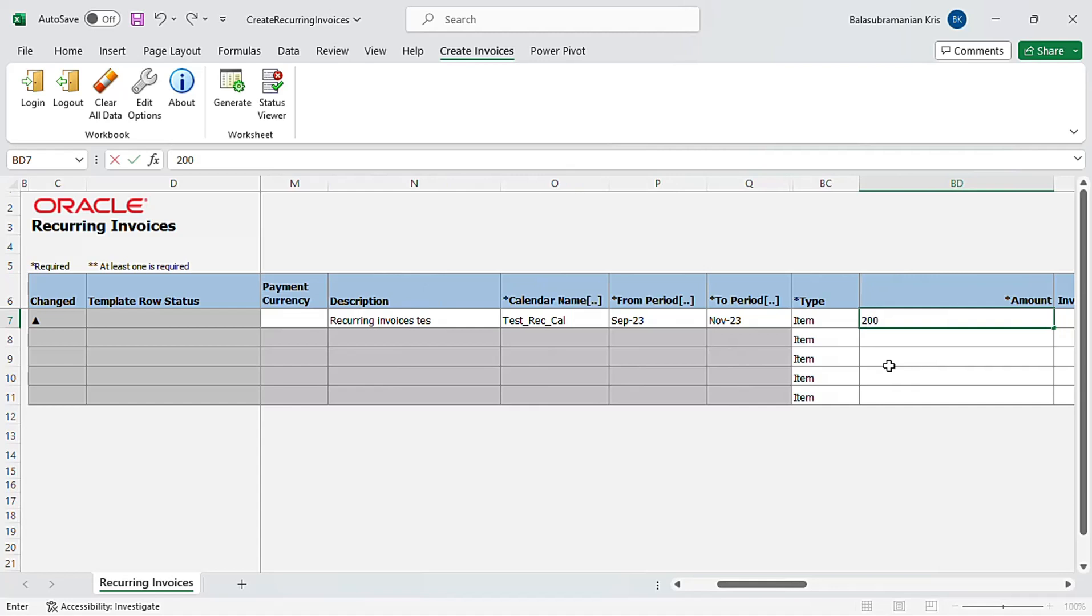
type("0")
key("Tab")
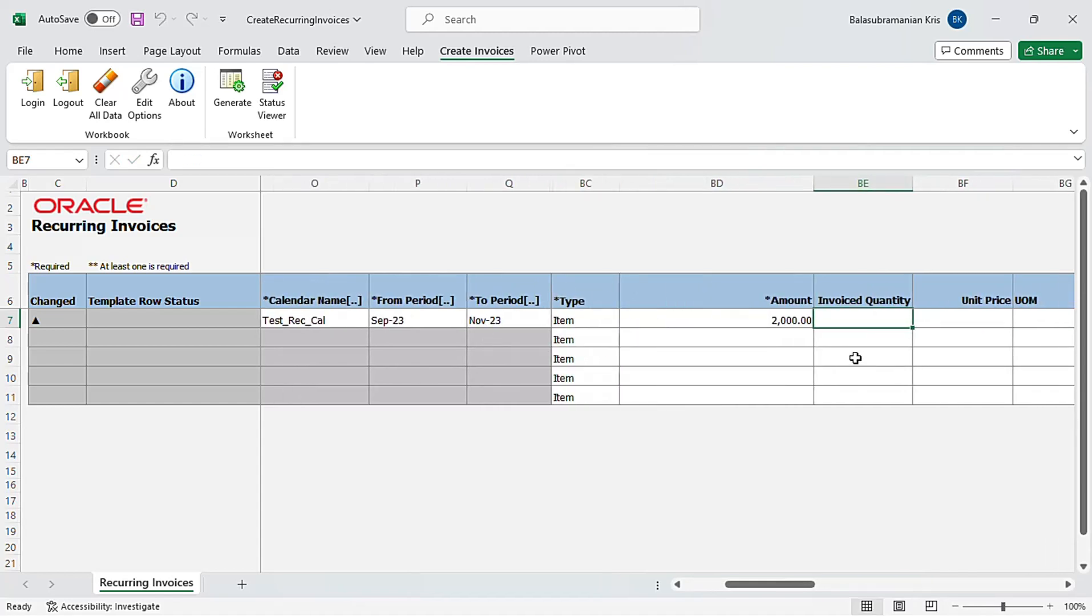
Enter the line description test for the first row
key("Tab")
key("Tab")
key("Tab")
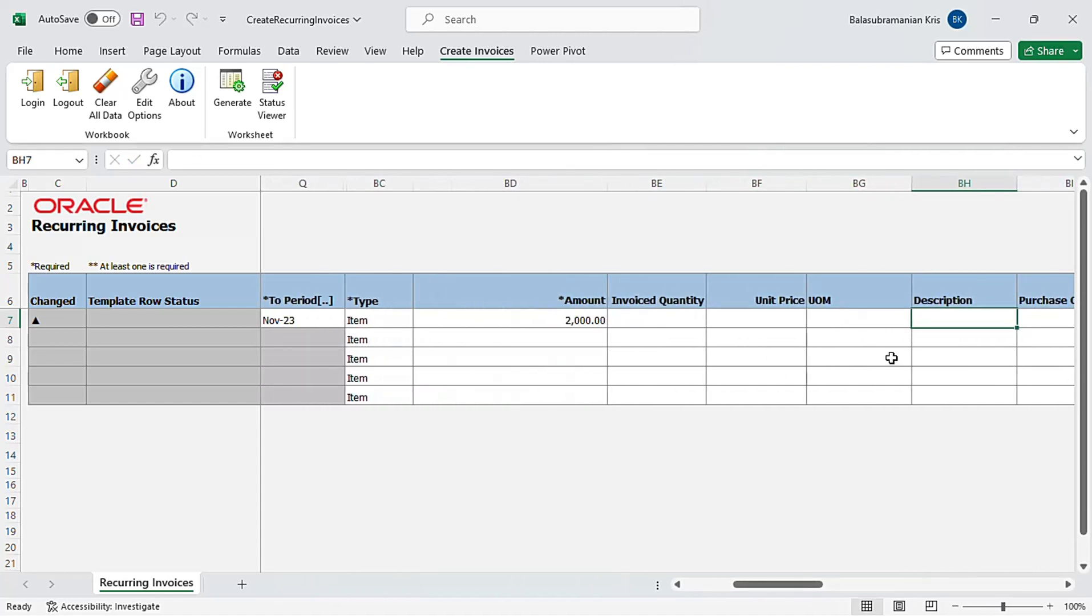
type("te")
key("Tab")
key("Tab")
key("Tab")
key("Tab")
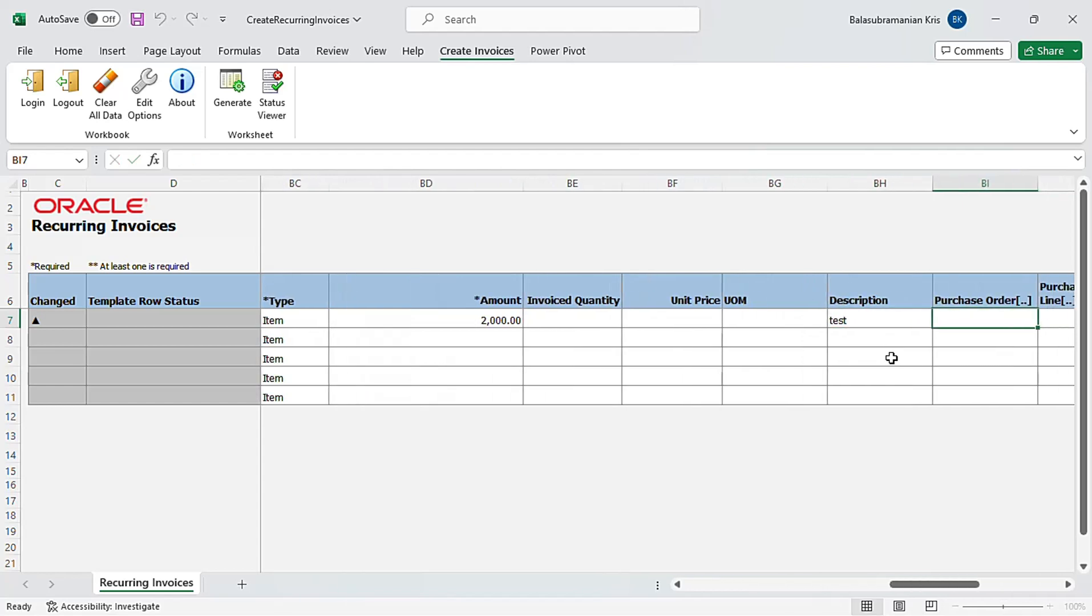
key("Tab")
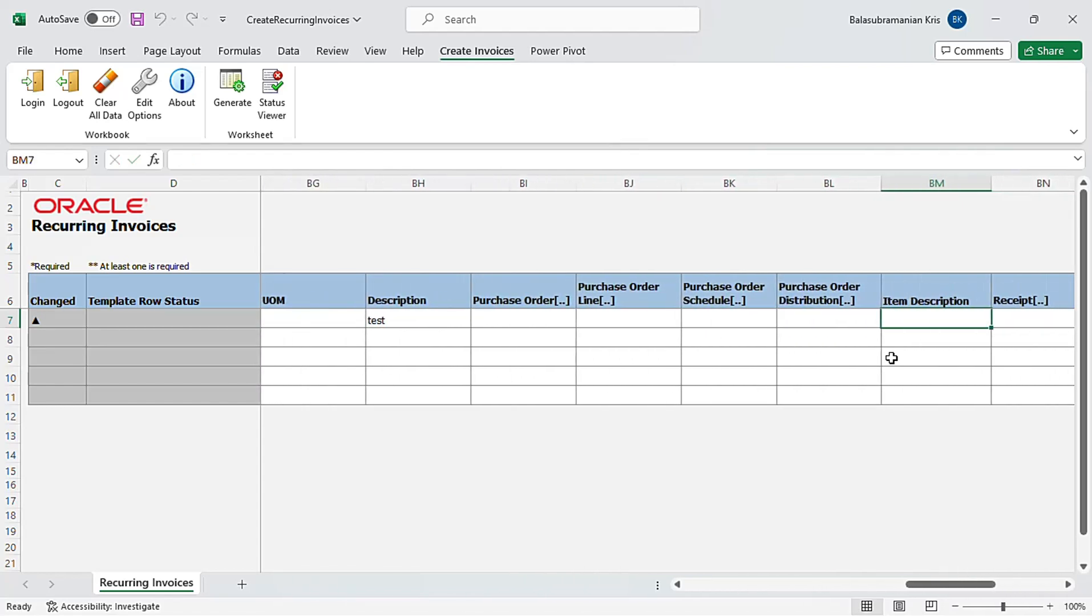
Check the first row's validation messages in the Status Viewer pane, then close it
left_click_drag(972, 585, 699, 593)
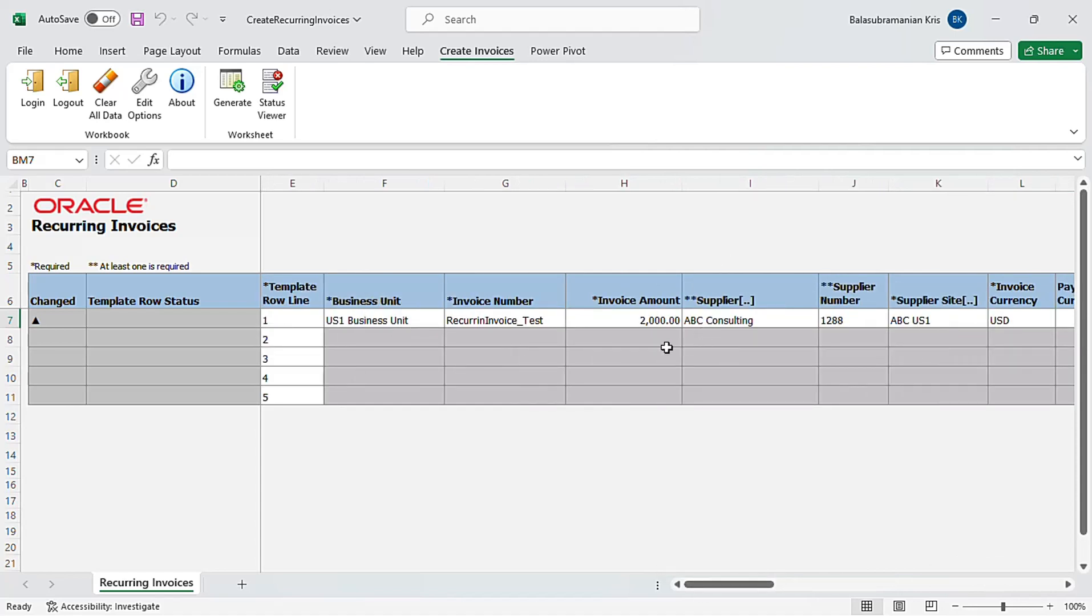
left_click(276, 113)
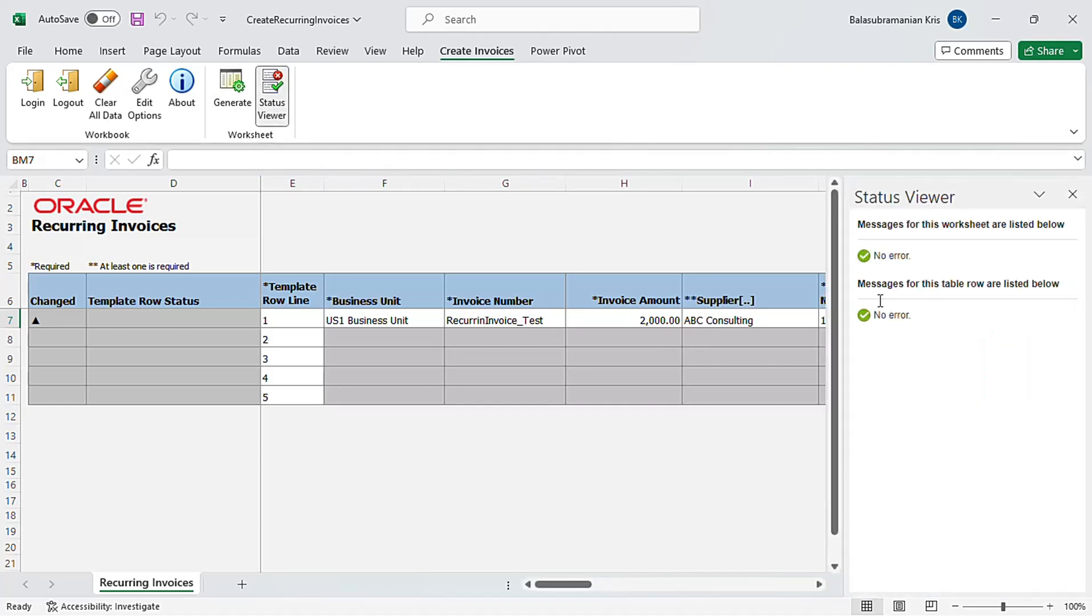
left_click(1073, 195)
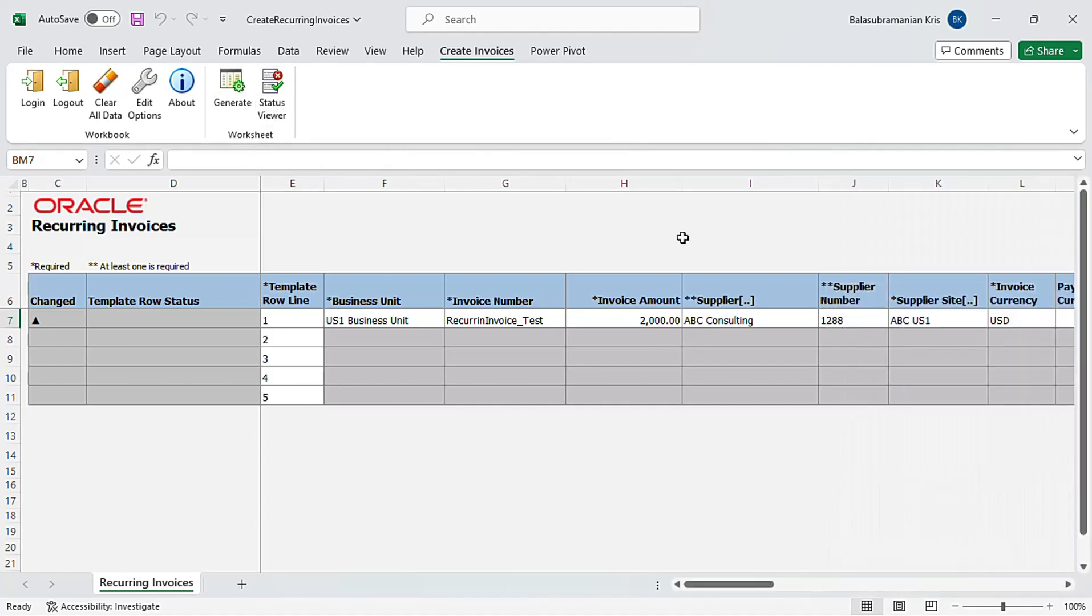
Generate the recurring invoices with download of all rows after successful upload enabled, and acknowledge the confirmation
left_click(239, 112)
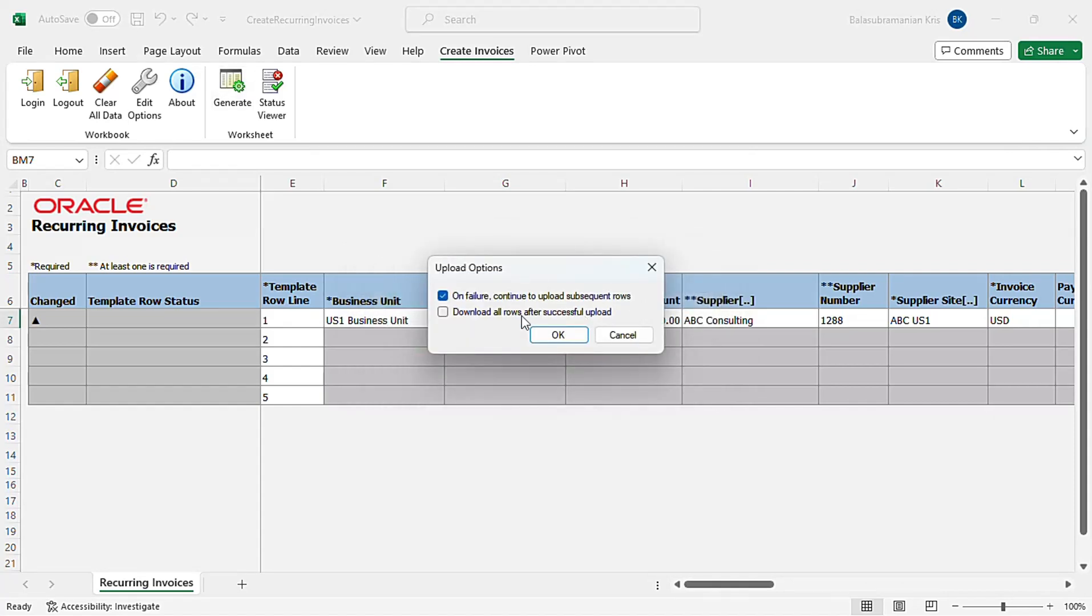
left_click(522, 315)
left_click(562, 336)
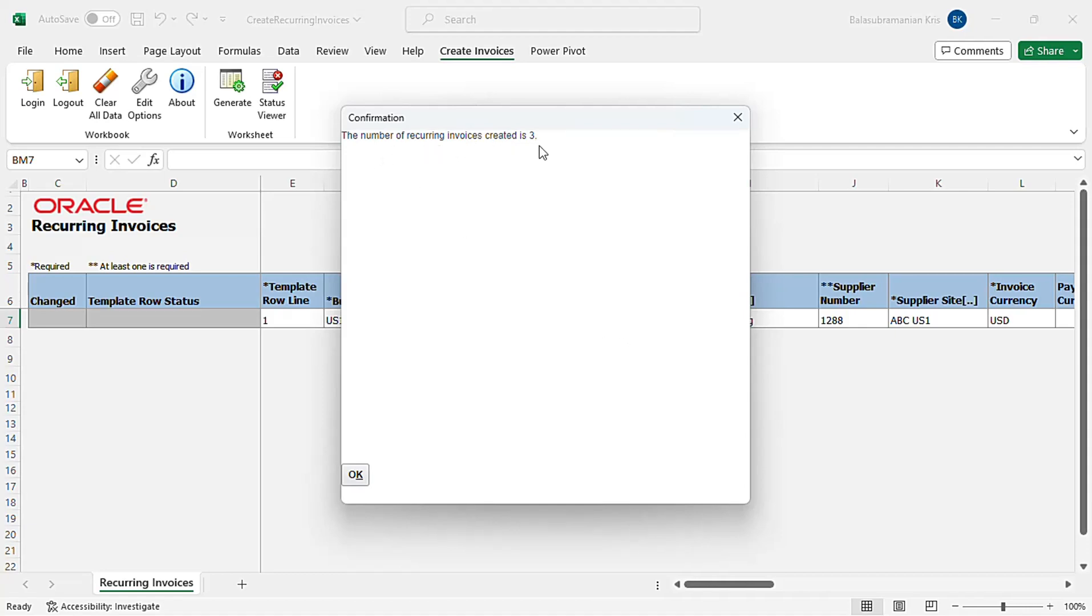
left_click(356, 477)
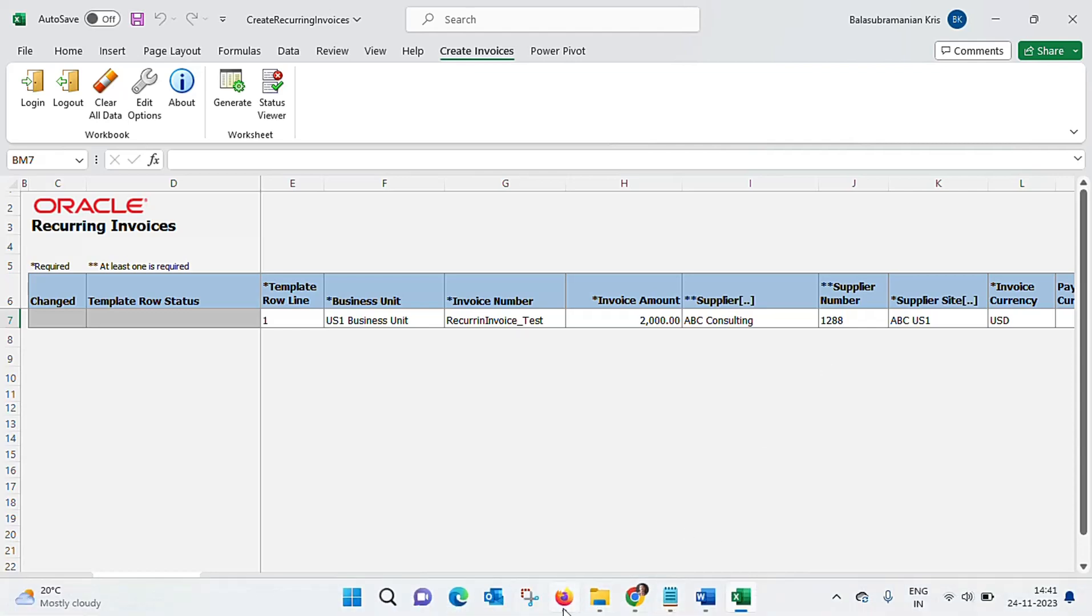
Switch to the browser and review the recent invoices in the Invoices workbench for the last 24 hours
left_click(564, 610)
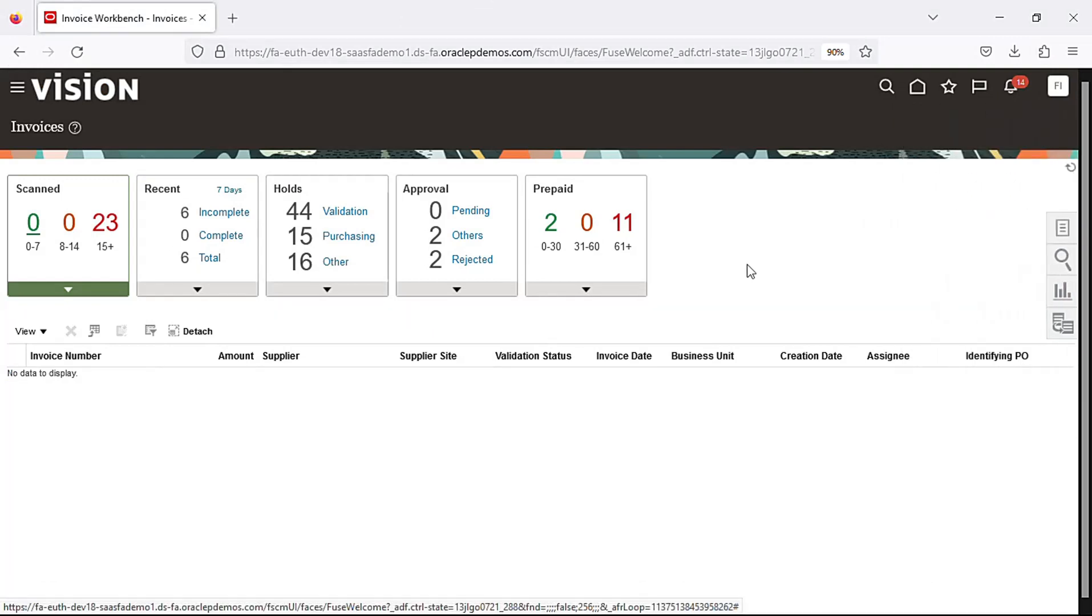
left_click(918, 87)
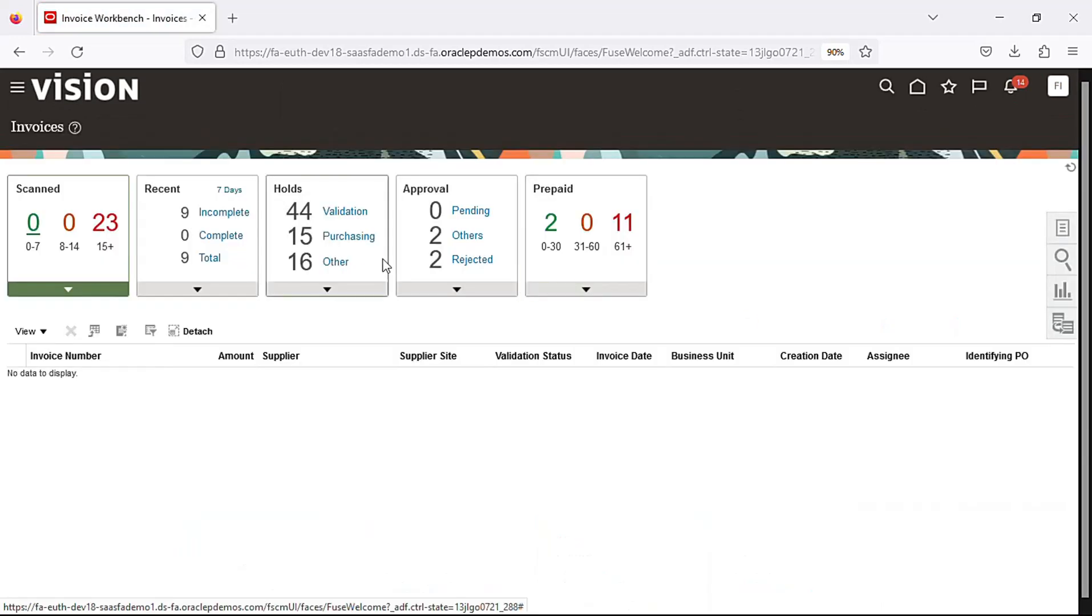
left_click(235, 197)
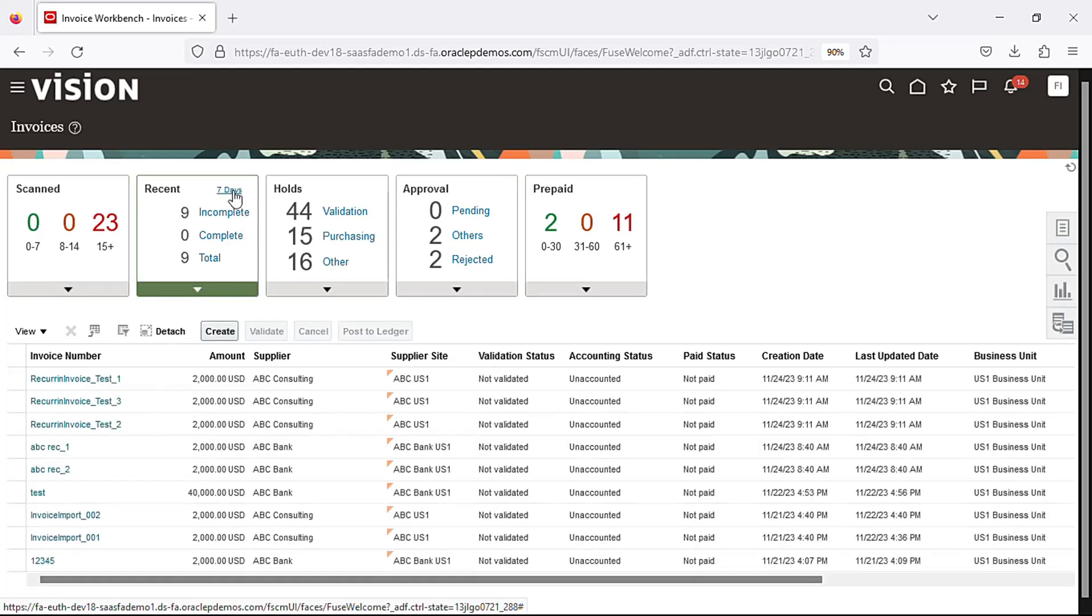
left_click(235, 197)
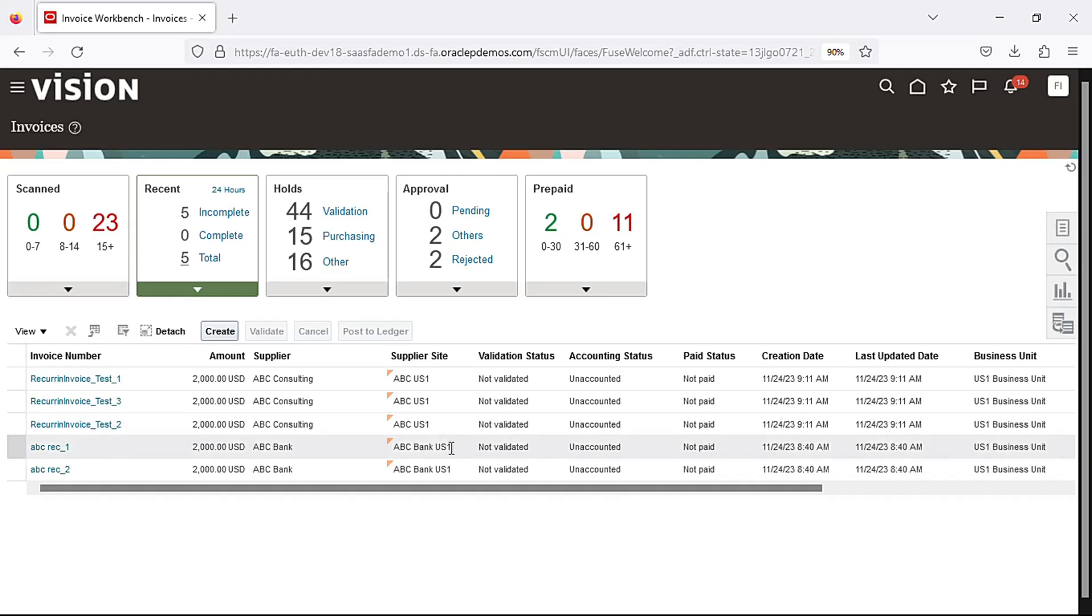
mouse_move(854, 606)
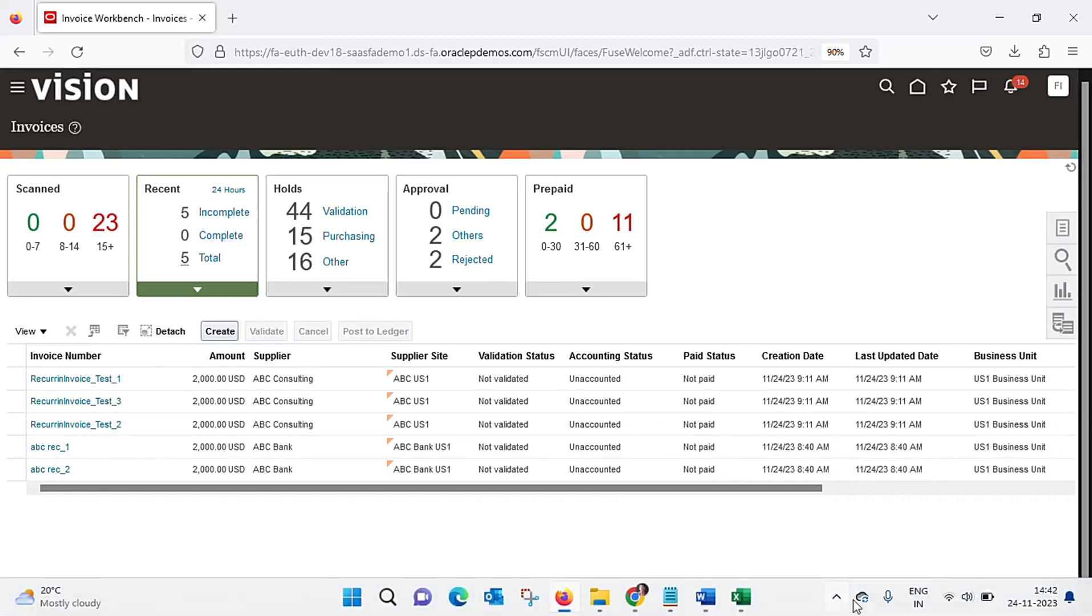
left_click(838, 602)
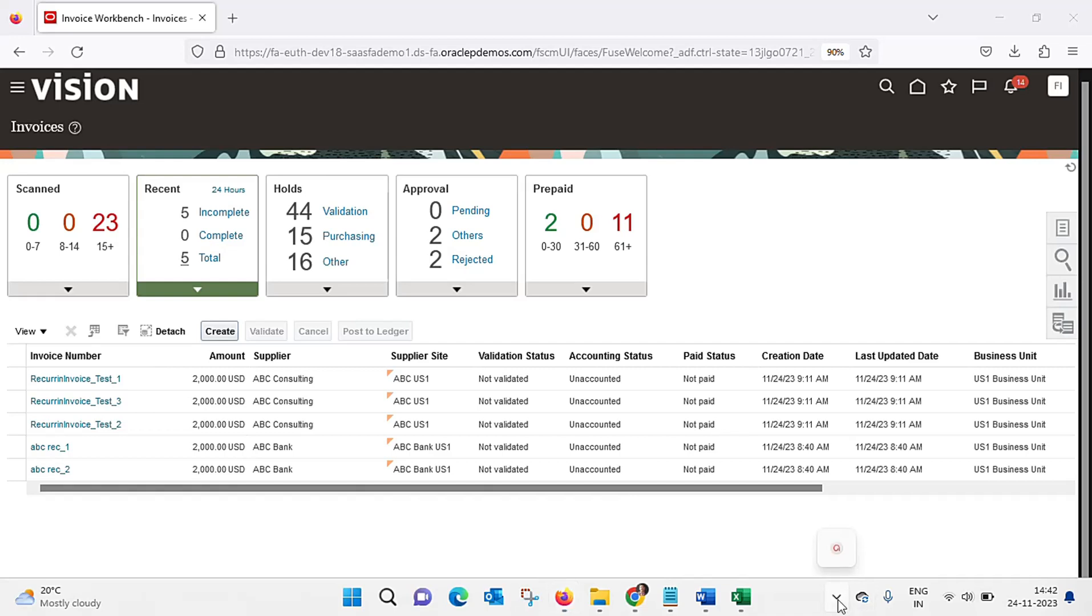
left_click(839, 549)
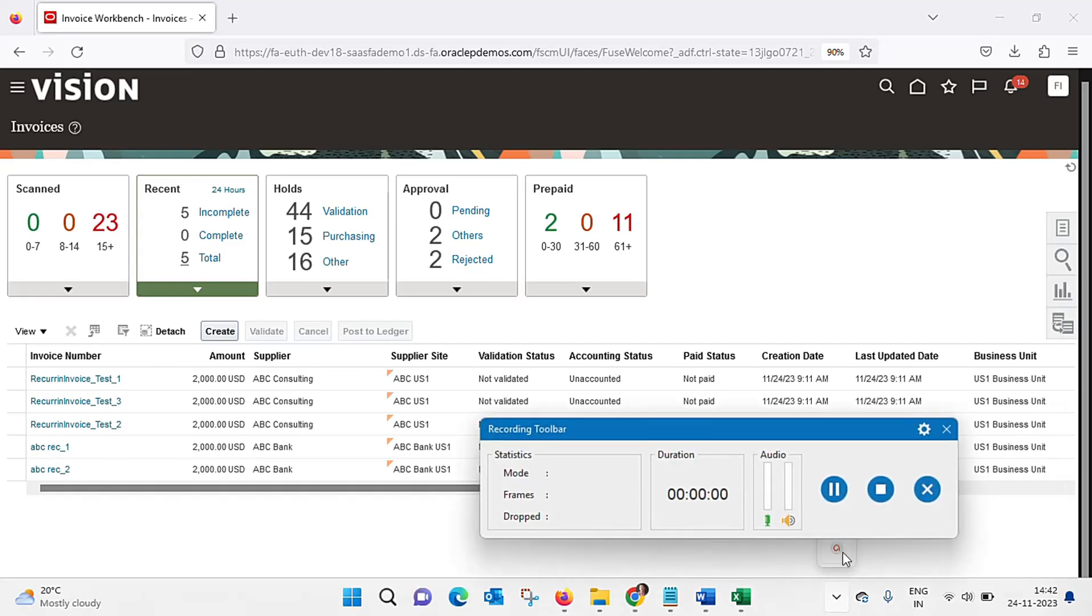
left_click(880, 488)
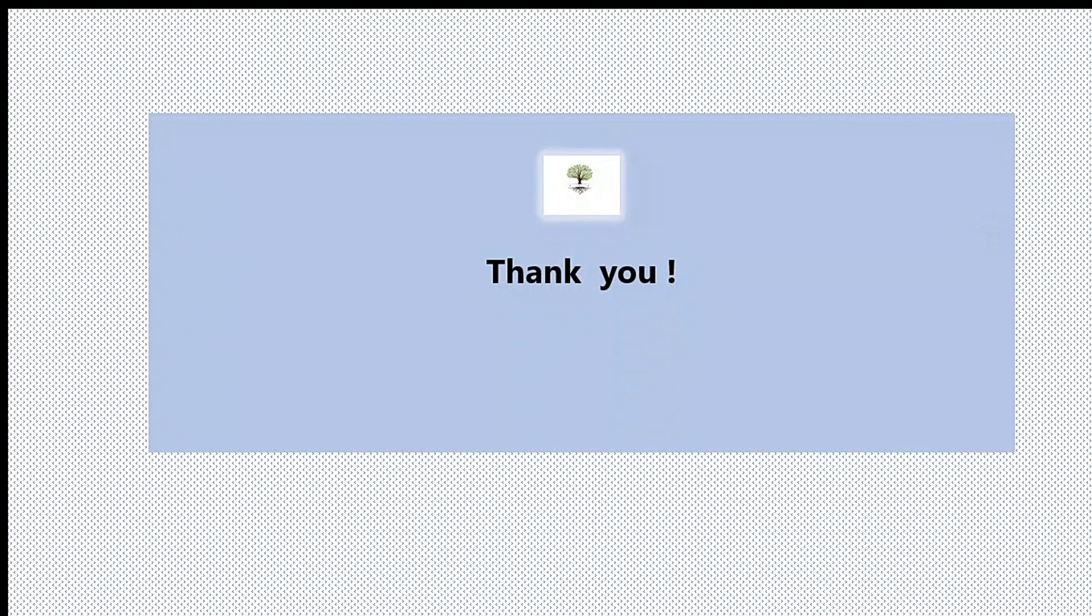